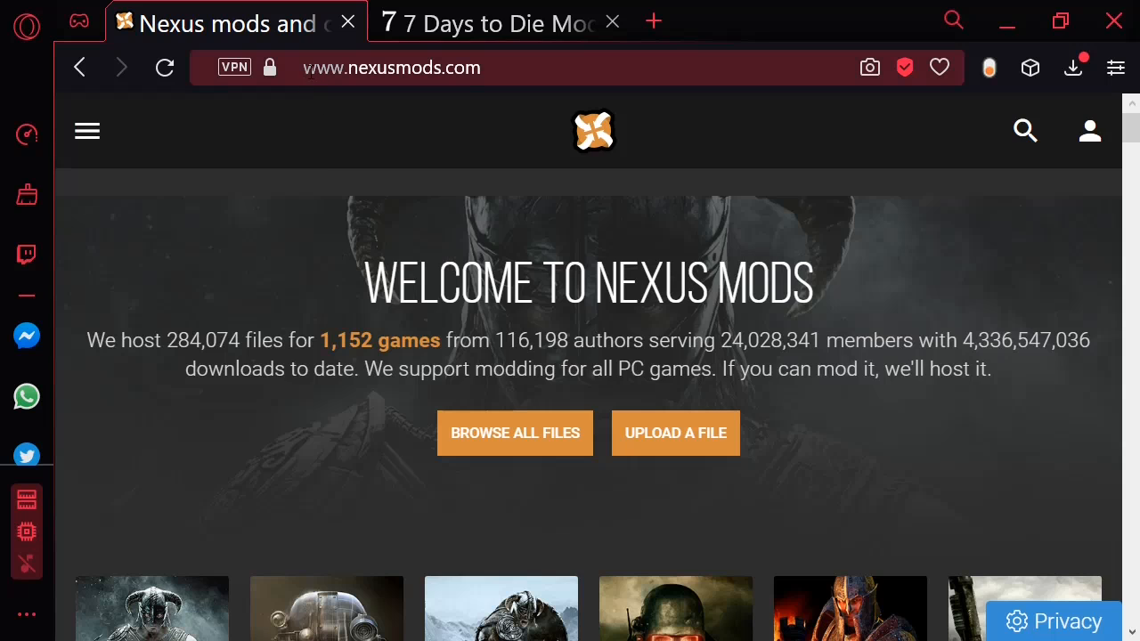
Step: View the 7daystodiemods.com and Nexus Mods home pages as mod sources and close the browser
{"action": "left_click", "coordinate": [506, 25]}
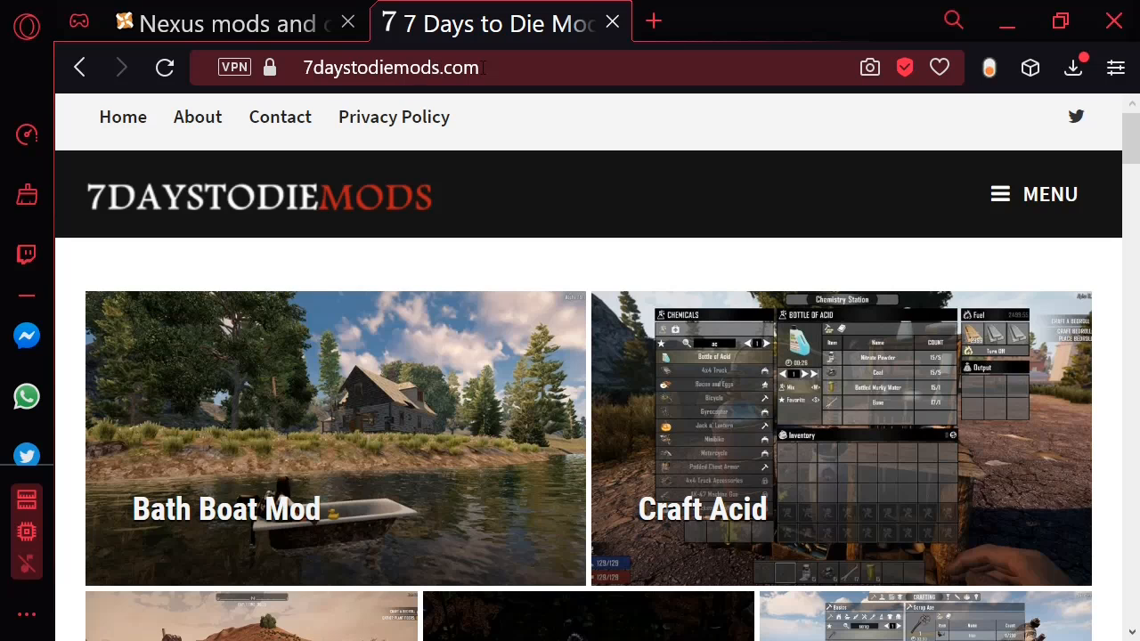
{"action": "left_click", "coordinate": [267, 28]}
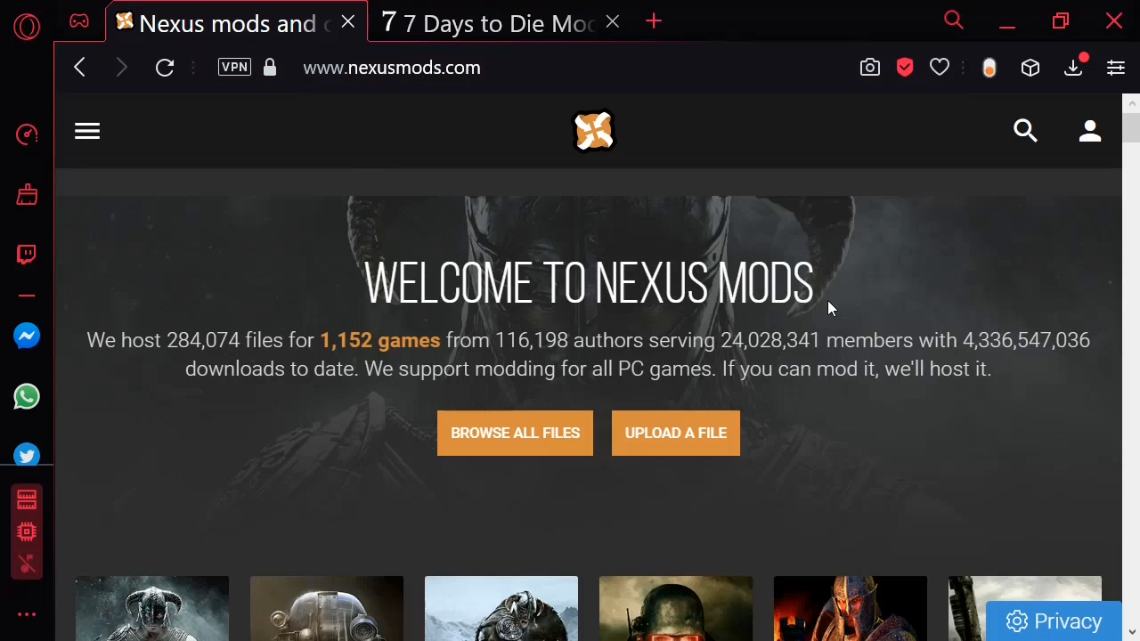
{"action": "scroll", "coordinate": [879, 303], "scroll_direction": "down", "scroll_amount": 3}
{"action": "scroll", "coordinate": [871, 253], "scroll_direction": "up", "scroll_amount": 3}
{"action": "left_click", "coordinate": [1114, 18]}
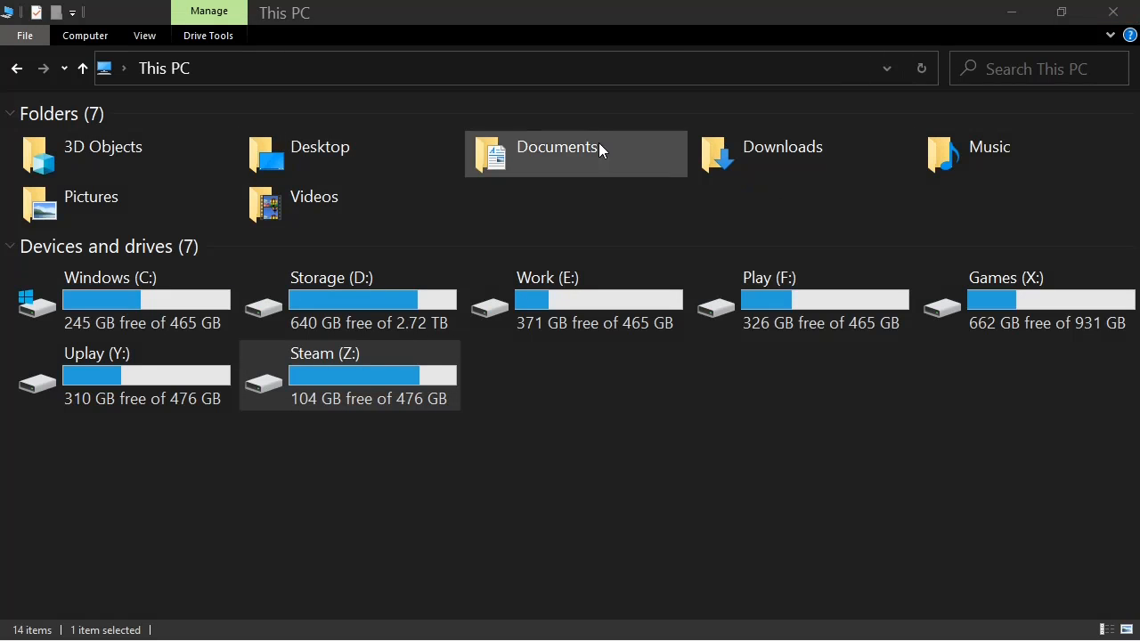
Step: Look through the Program Files (x86) folder on the Windows (C:) drive for the default game install location
{"action": "double_click", "coordinate": [86, 291]}
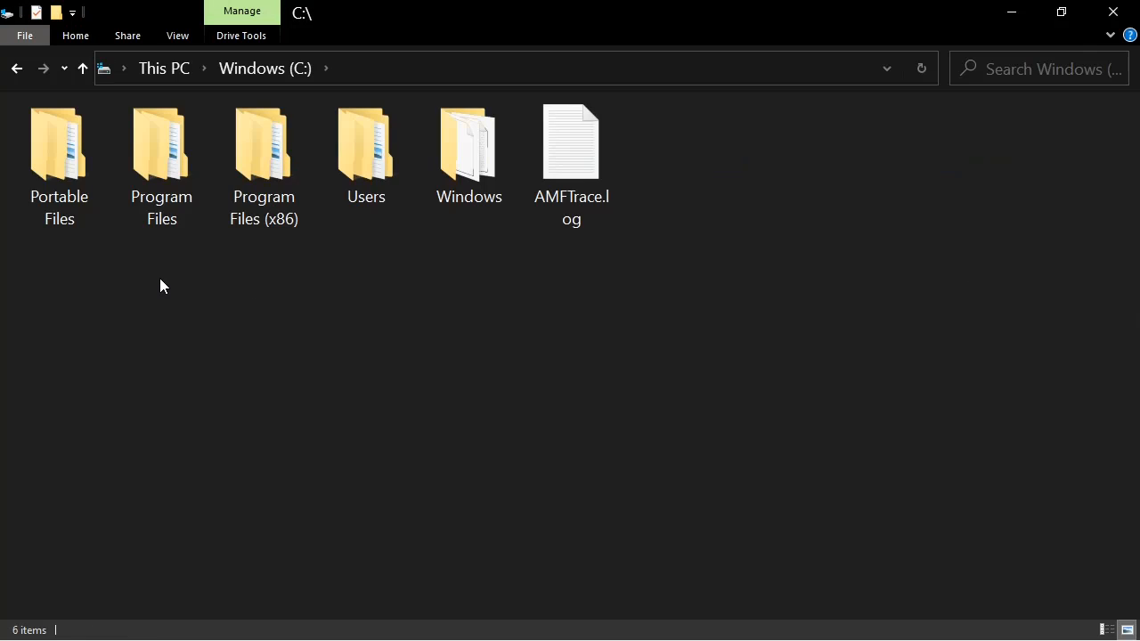
{"action": "left_click_drag", "start_coordinate": [160, 278], "coordinate": [281, 142]}
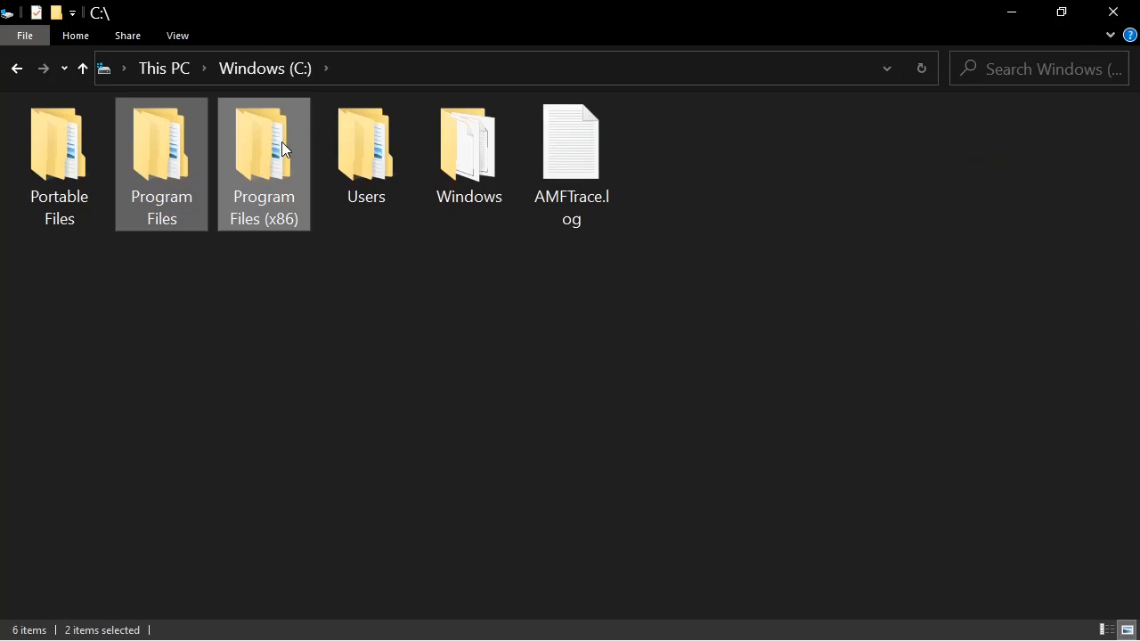
{"action": "double_click", "coordinate": [249, 204]}
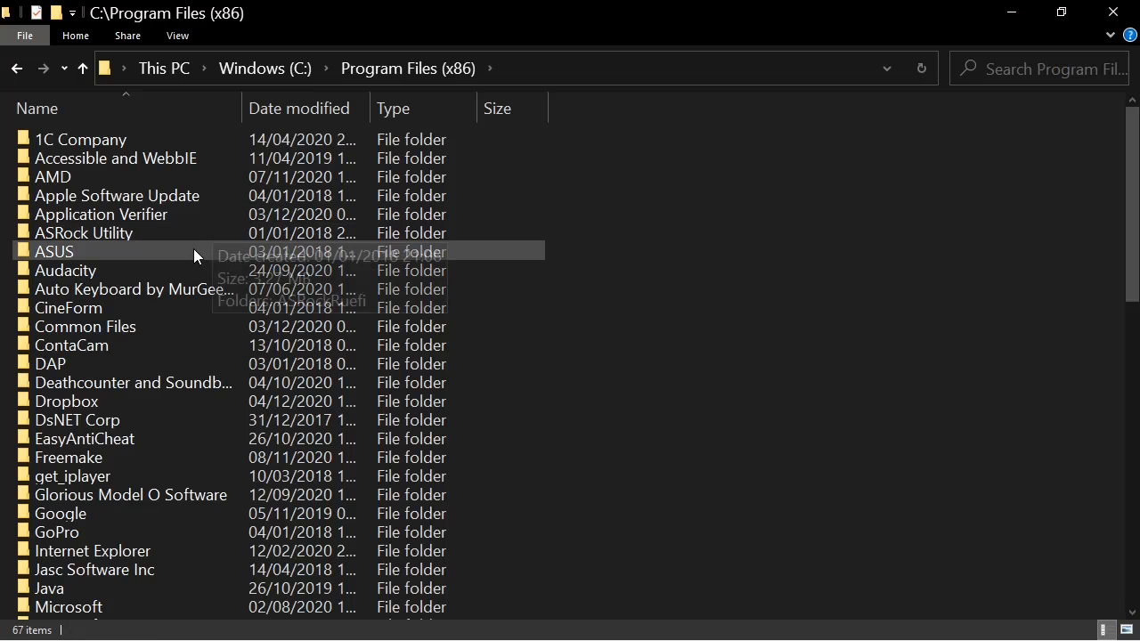
{"action": "scroll", "coordinate": [109, 384], "scroll_direction": "down", "scroll_amount": 6}
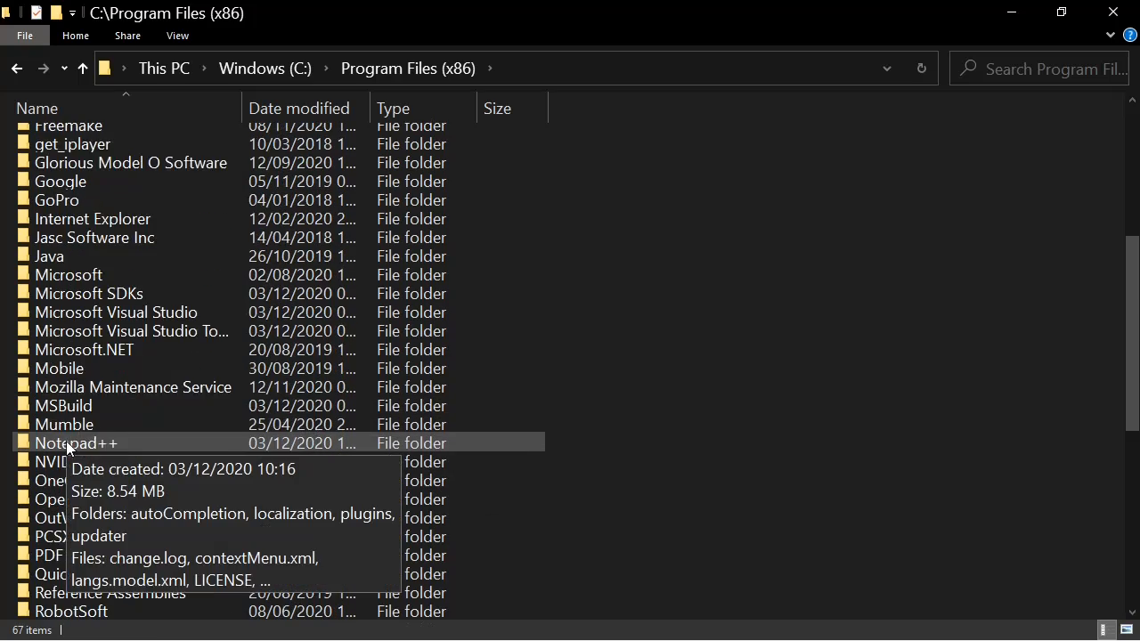
{"action": "scroll", "coordinate": [65, 442], "scroll_direction": "down", "scroll_amount": 2}
{"action": "scroll", "coordinate": [74, 403], "scroll_direction": "up", "scroll_amount": 5}
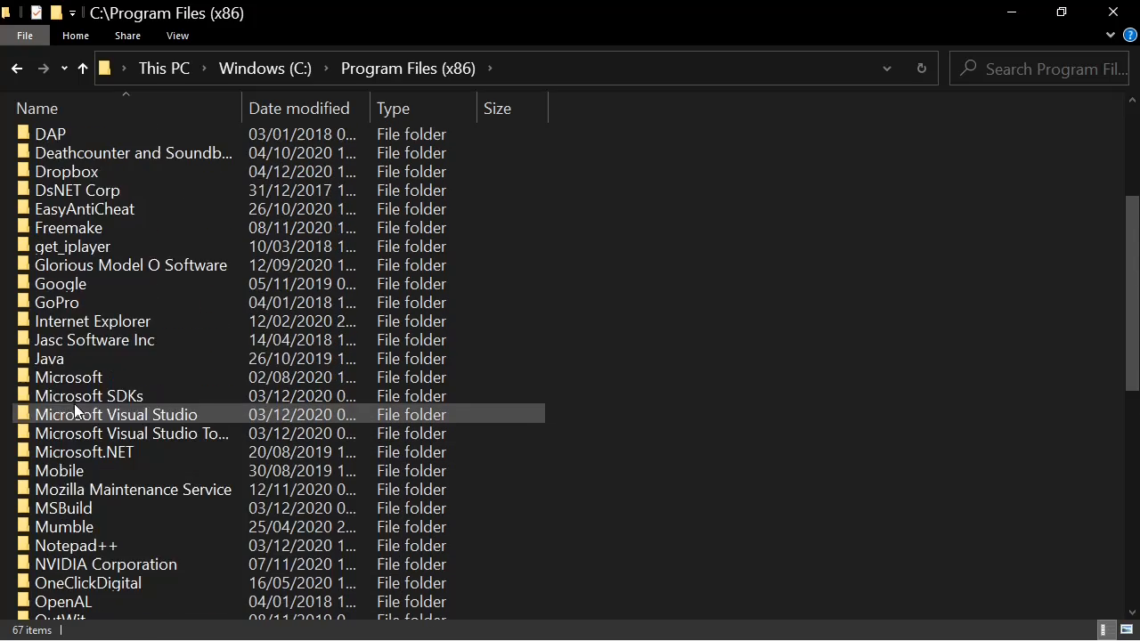
Step: Open the Steam (Z:) drive and locate the Steam folder and the downloaded HN Christmas RAR and ZIP archives
{"action": "left_click", "coordinate": [166, 70]}
{"action": "double_click", "coordinate": [324, 362]}
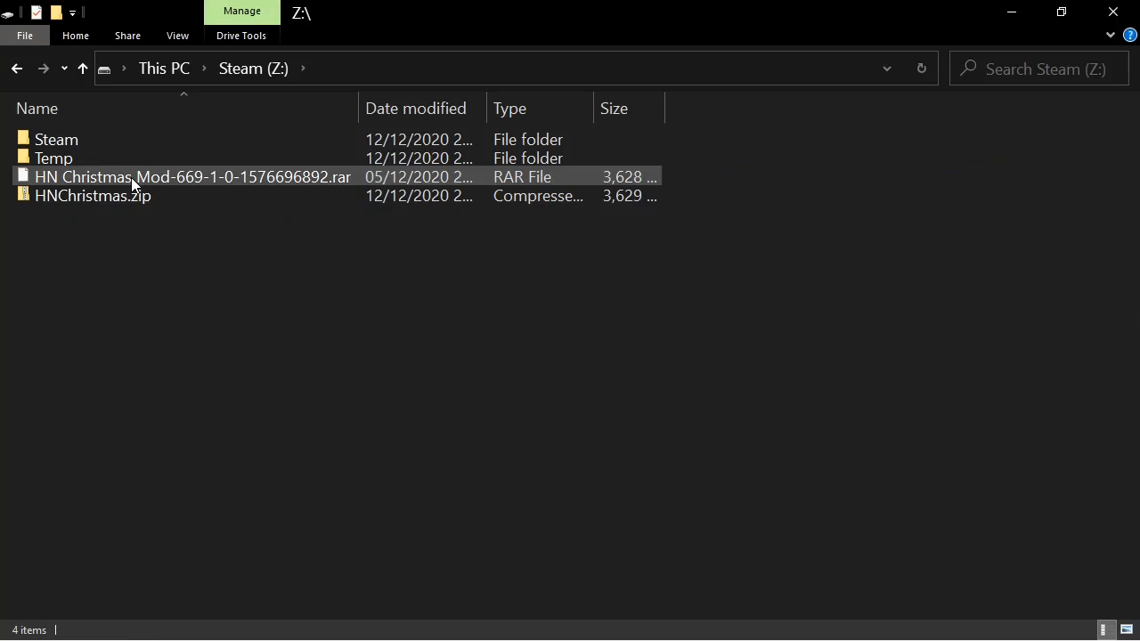
{"action": "left_click", "coordinate": [79, 140]}
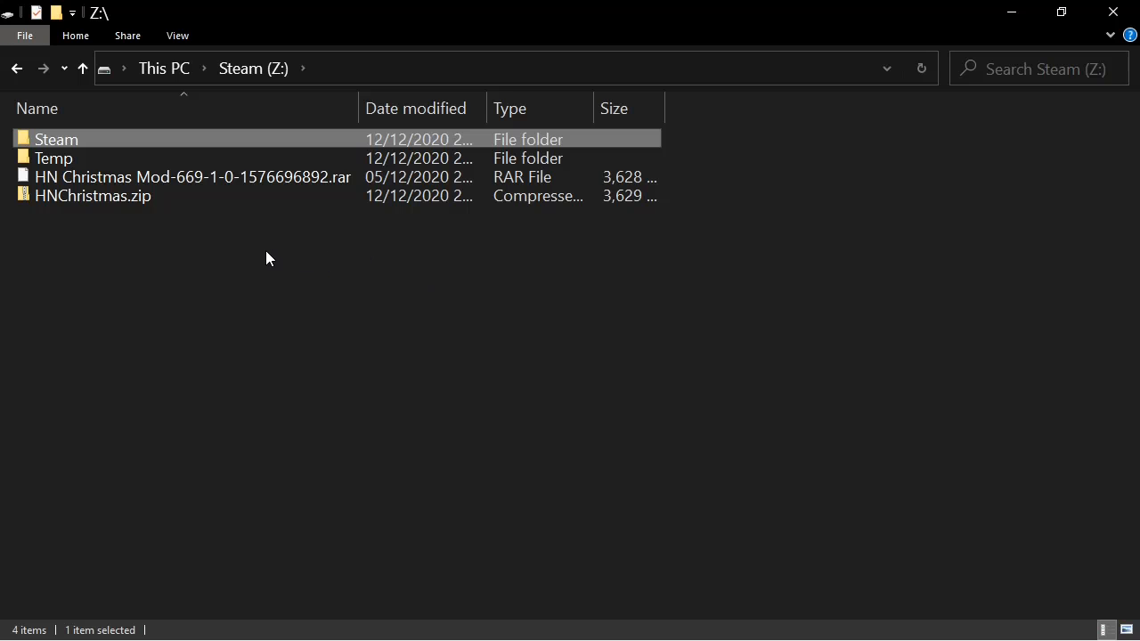
{"action": "left_click", "coordinate": [113, 180]}
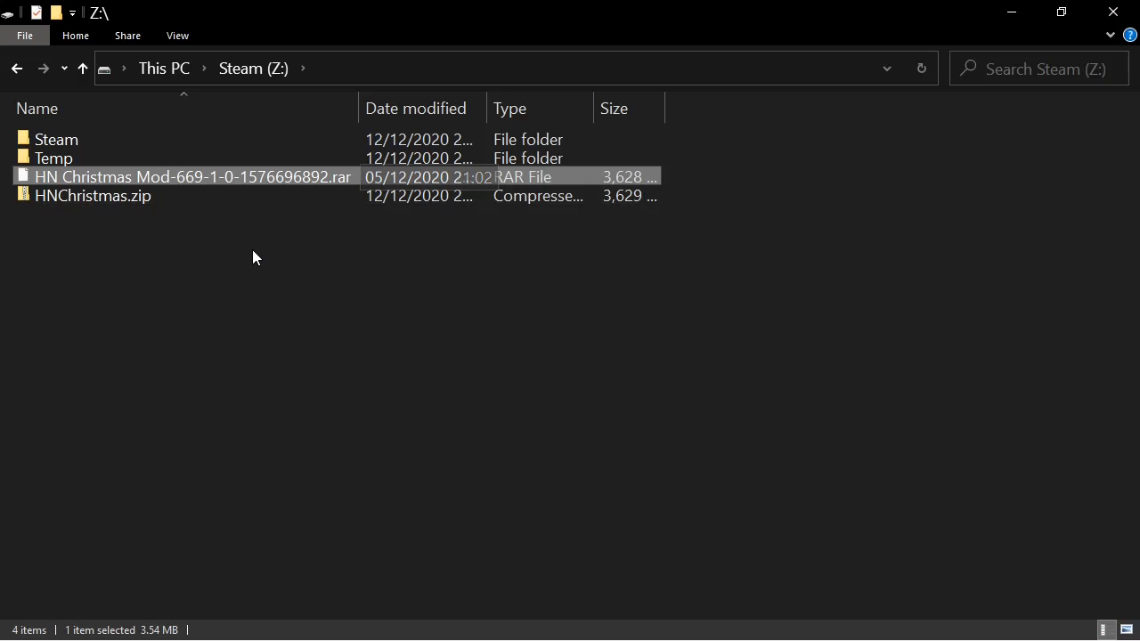
{"action": "left_click", "coordinate": [118, 195]}
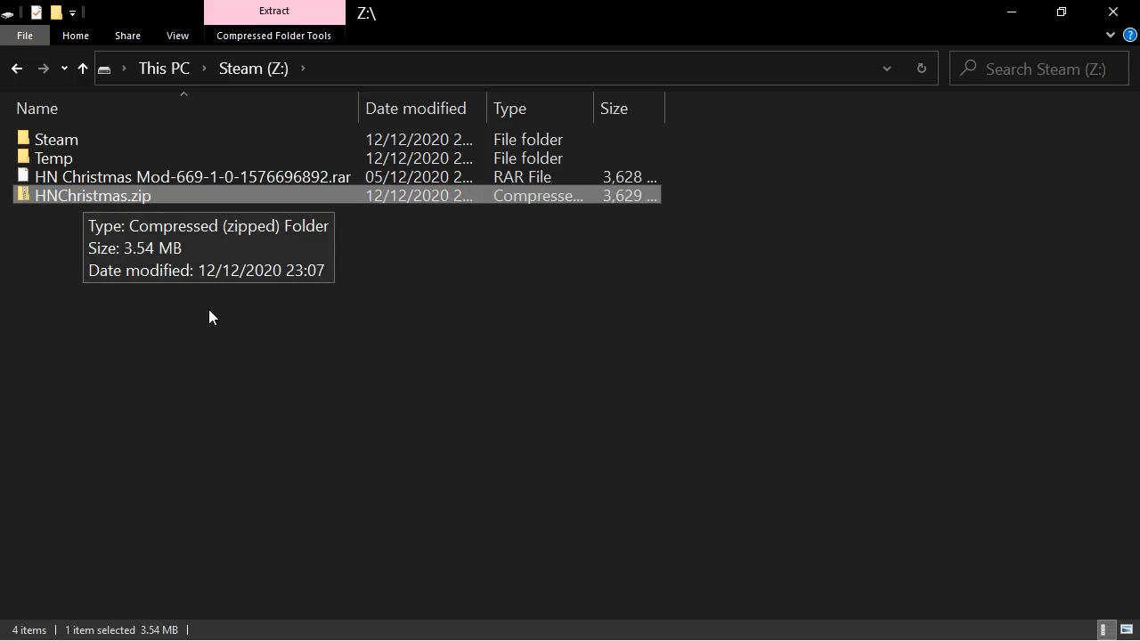
{"action": "left_click", "coordinate": [211, 337]}
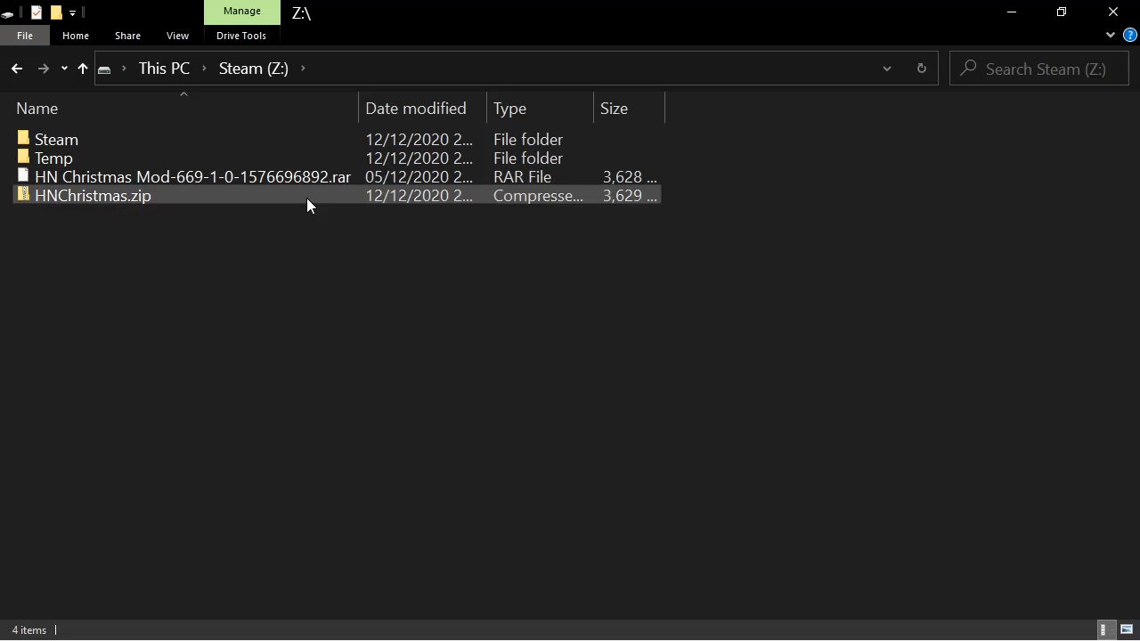
Step: Extract HNChristmas.zip to Z:\HNChristmas and close the window showing the extracted files
{"action": "left_click", "coordinate": [98, 196]}
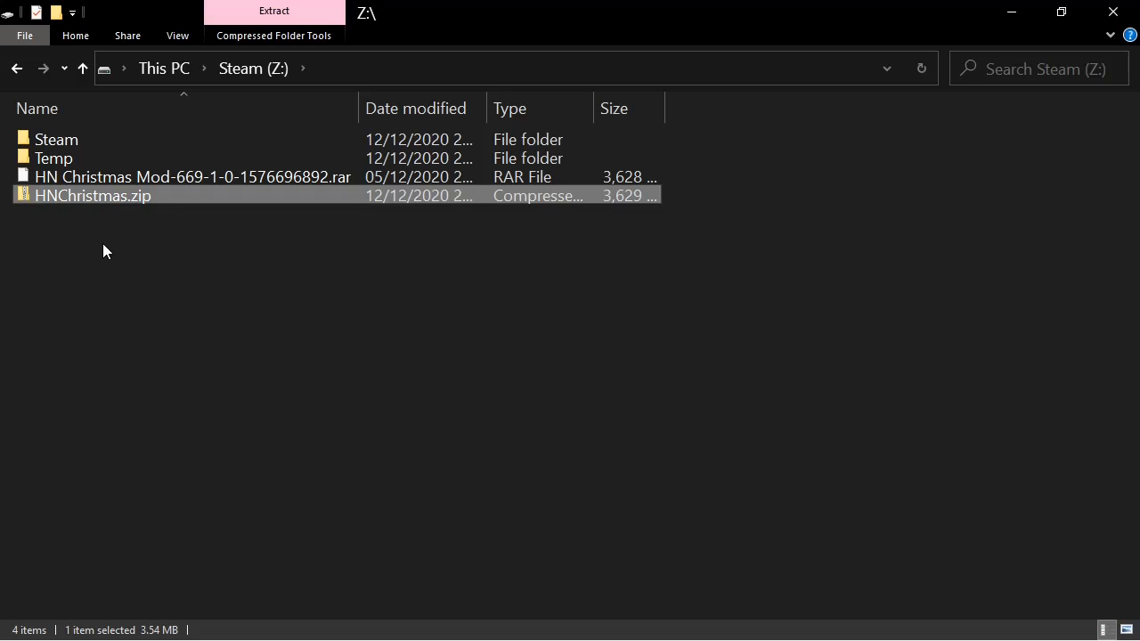
{"action": "right_click", "coordinate": [119, 195]}
{"action": "left_click", "coordinate": [153, 230]}
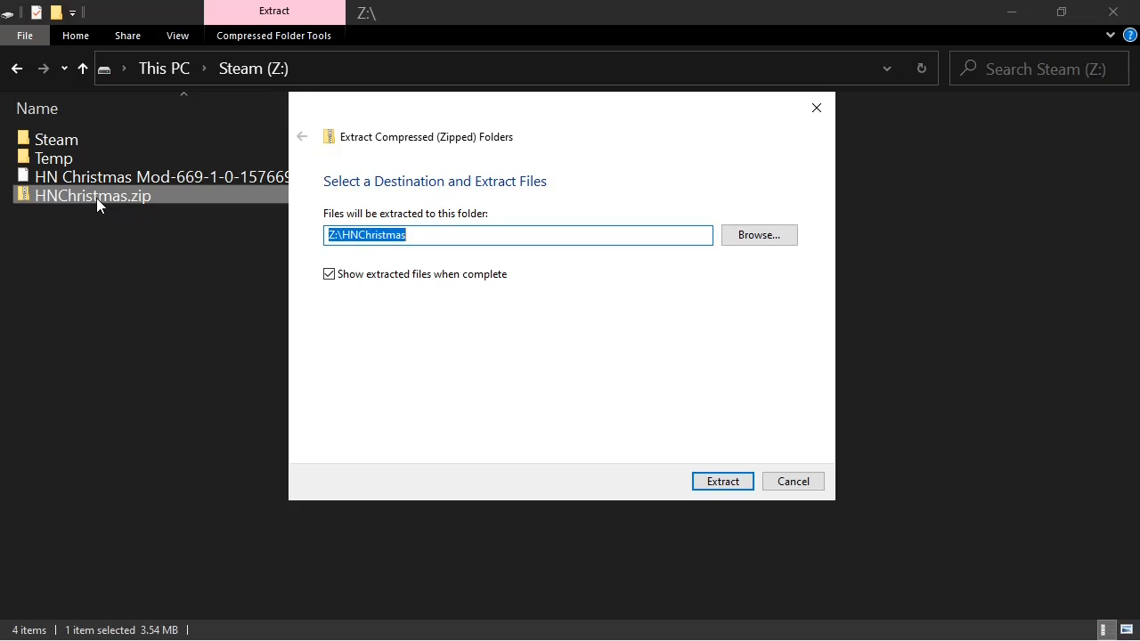
{"action": "left_click", "coordinate": [726, 479]}
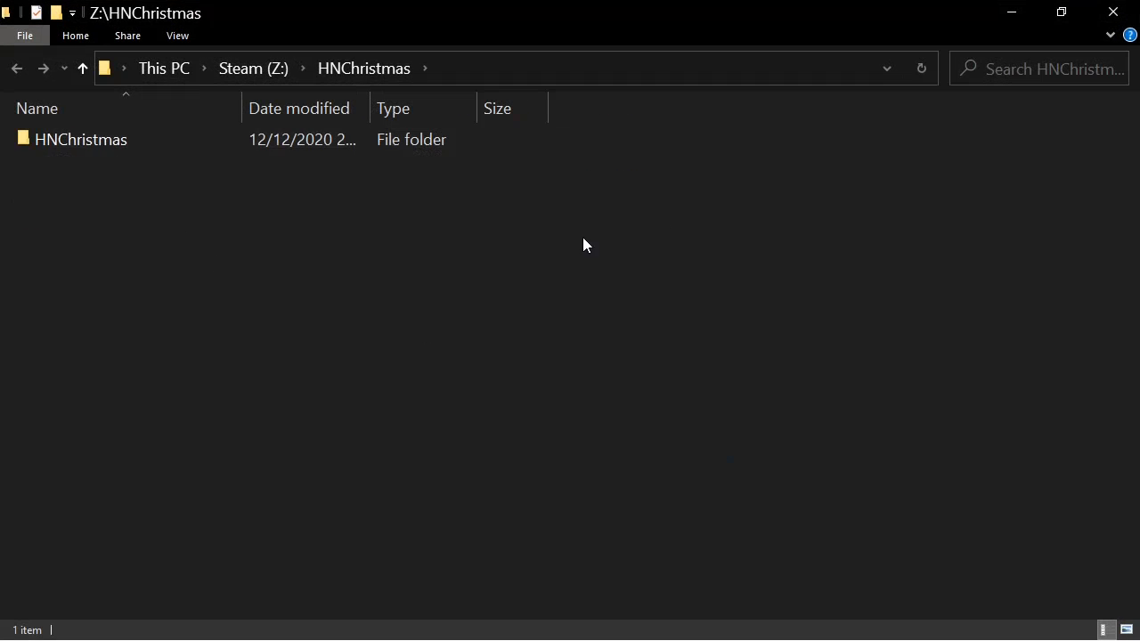
{"action": "left_click", "coordinate": [1113, 12]}
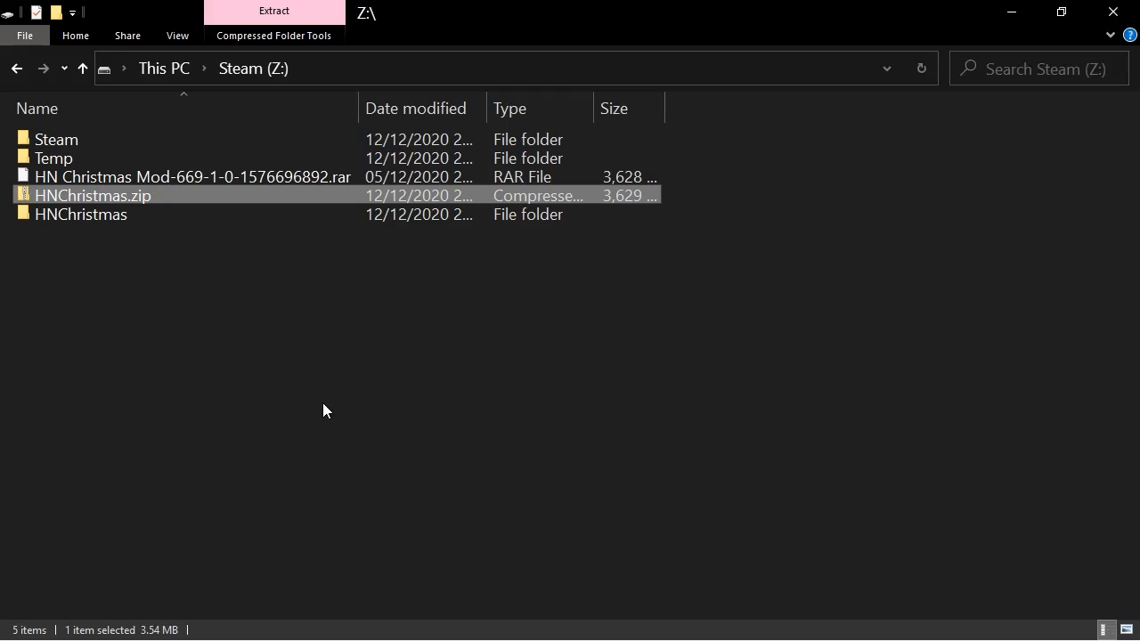
Step: Examine the nested HNChristmas folders down to the mod files and return to the root of the Z: drive
{"action": "left_click", "coordinate": [60, 213]}
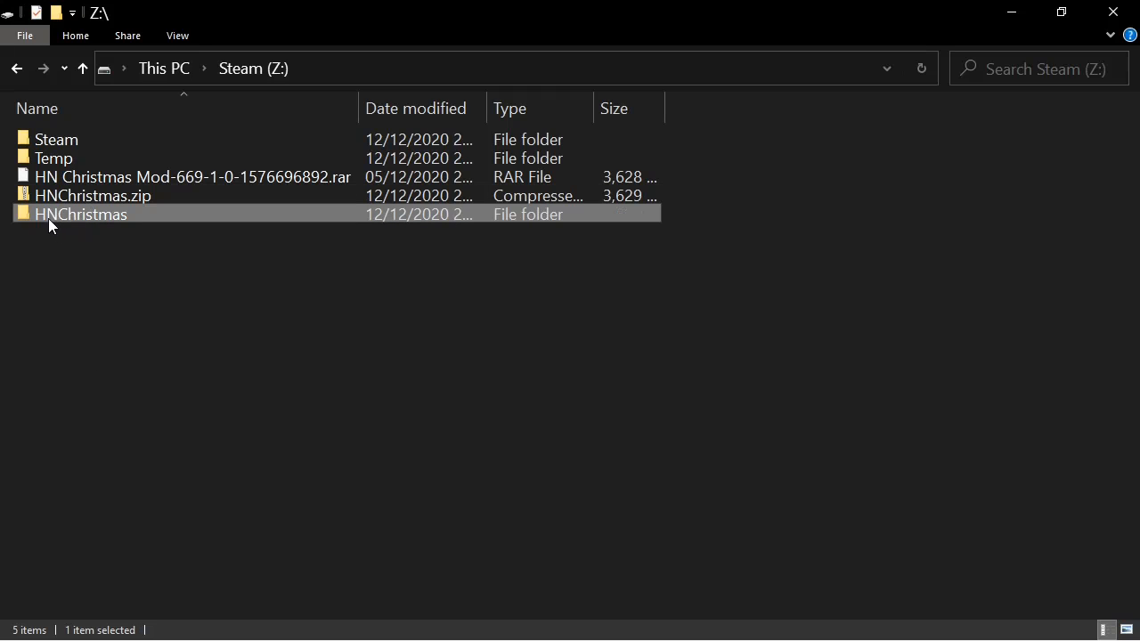
{"action": "double_click", "coordinate": [86, 213]}
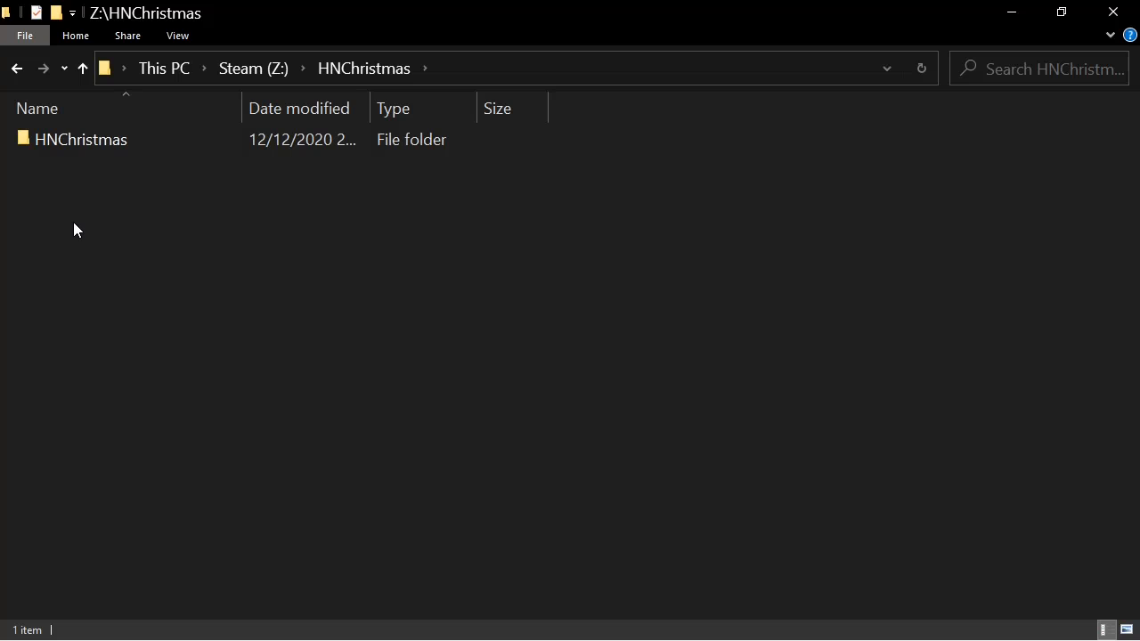
{"action": "double_click", "coordinate": [83, 147]}
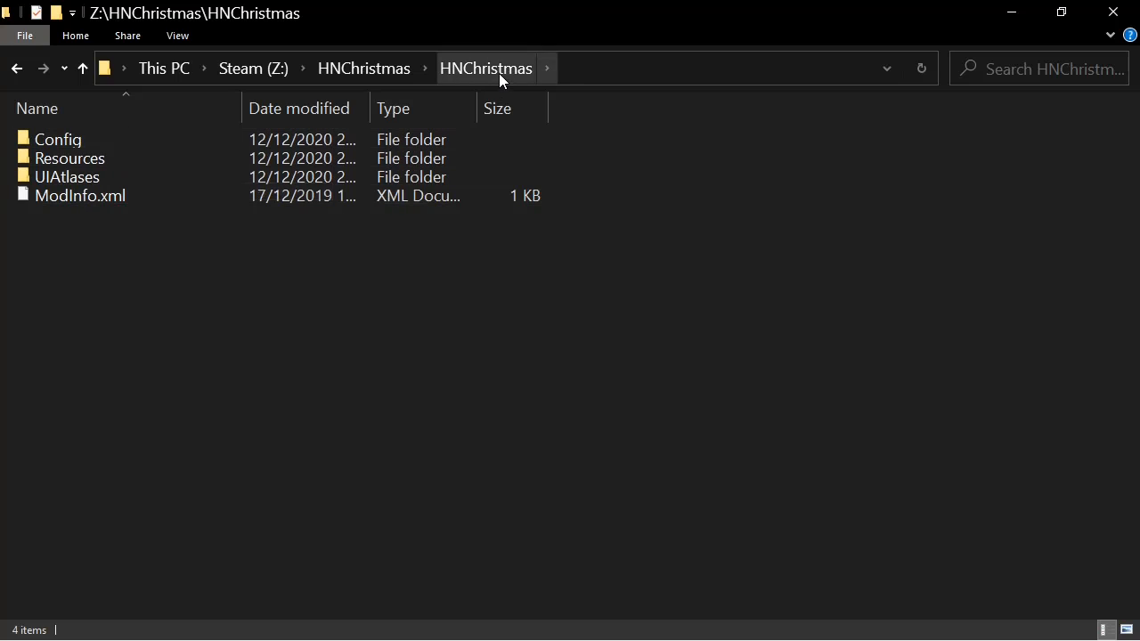
{"action": "left_click", "coordinate": [242, 66]}
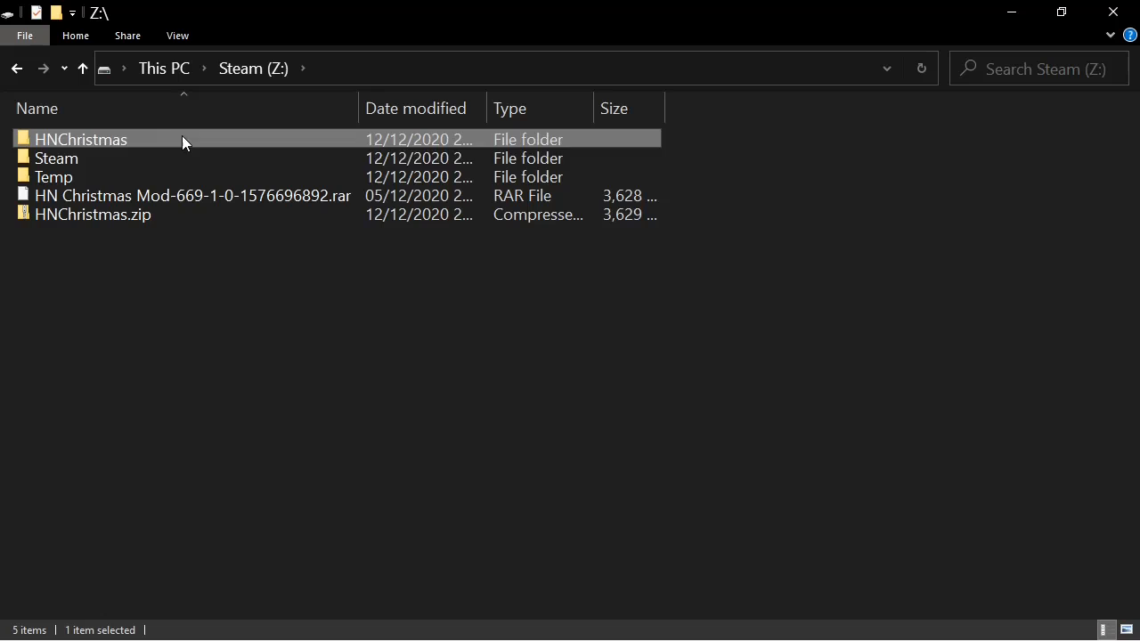
Step: Rename the outer HNChristmas folder on the Z: drive to "delete me"
{"action": "left_click", "coordinate": [73, 138]}
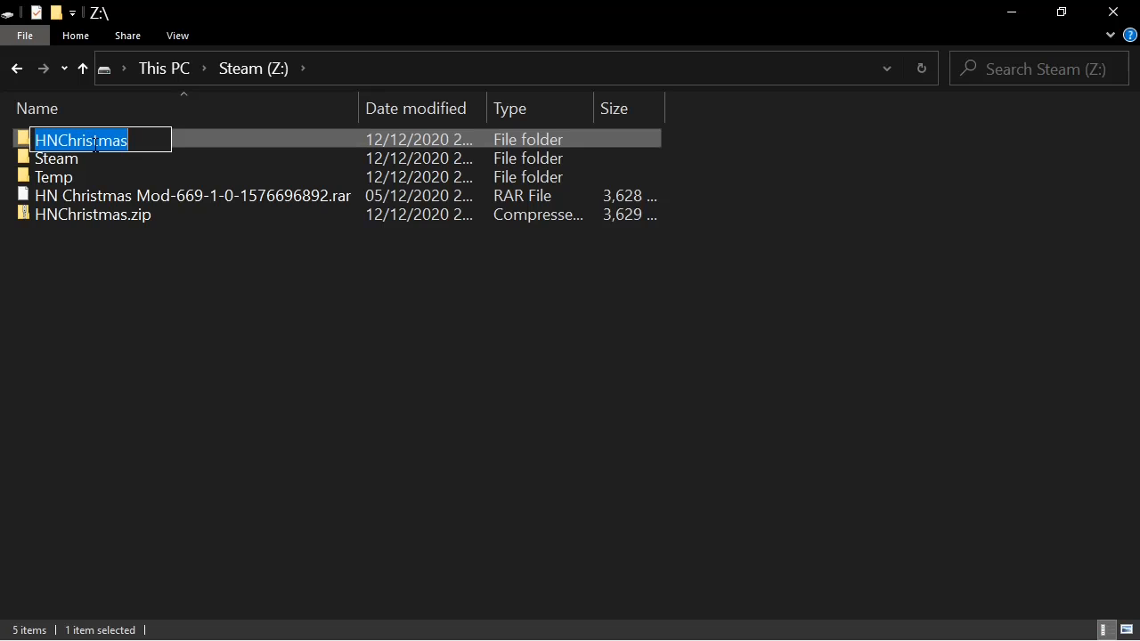
{"action": "type", "text": "del"}
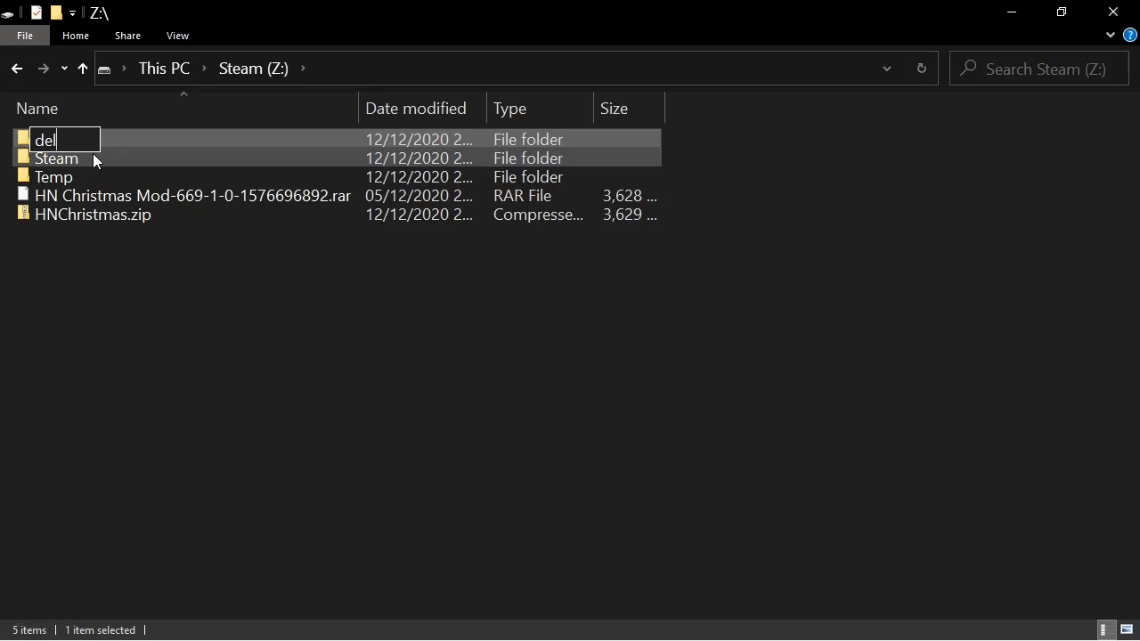
{"action": "type", "text": "ete me"}
{"action": "key", "text": "Return"}
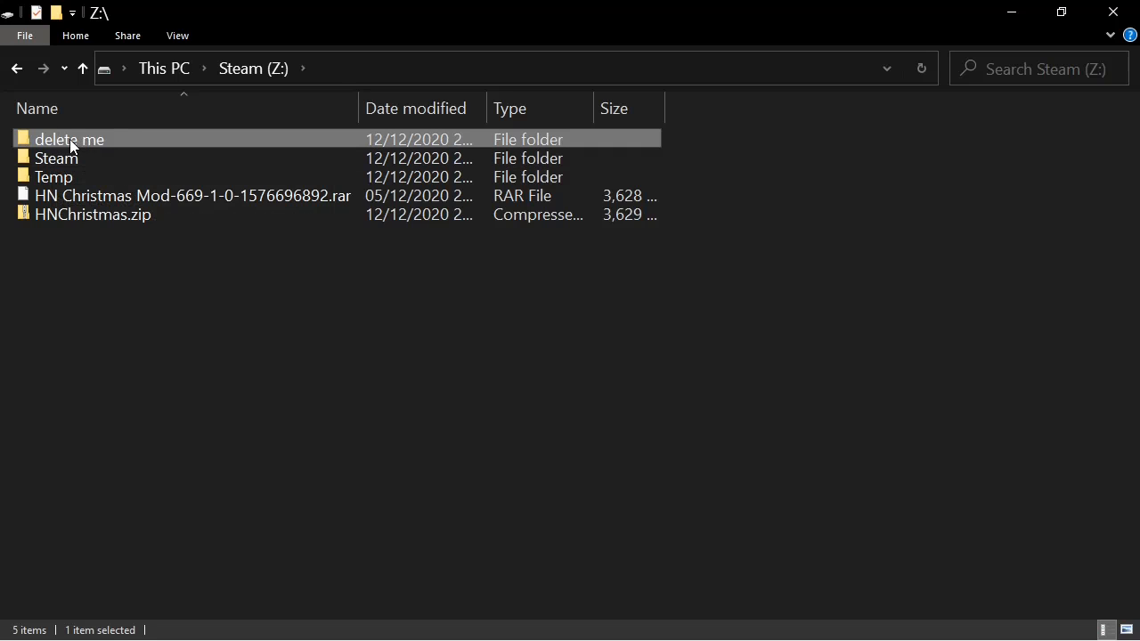
Step: Move the inner HNChristmas folder out of "delete me" to the root of the Z: drive, checking its contents first
{"action": "double_click", "coordinate": [69, 139]}
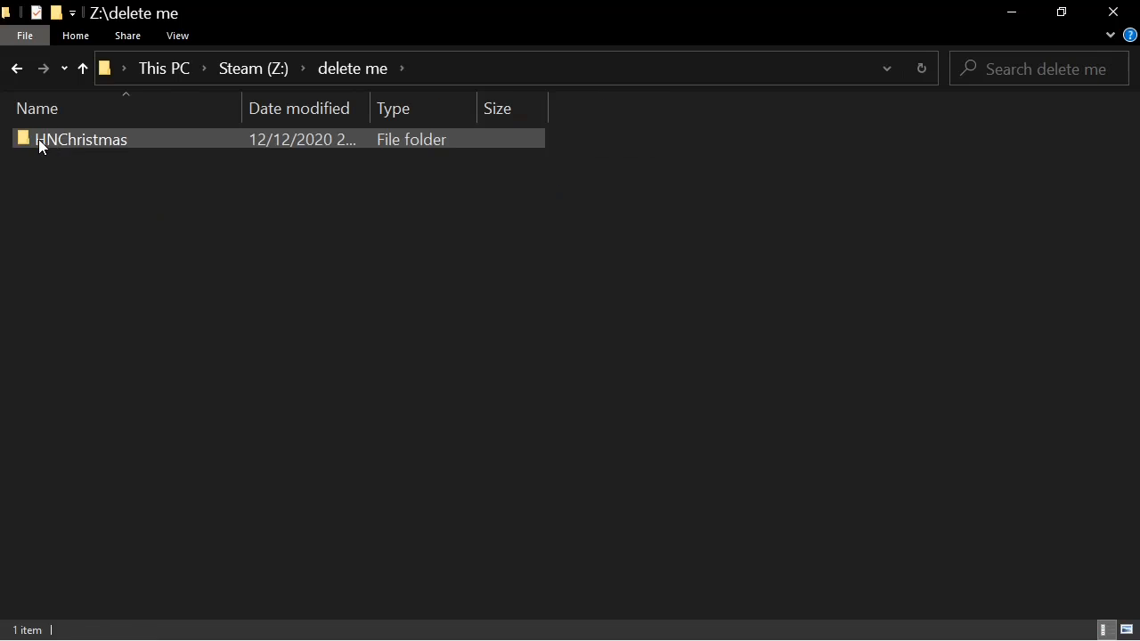
{"action": "double_click", "coordinate": [108, 142]}
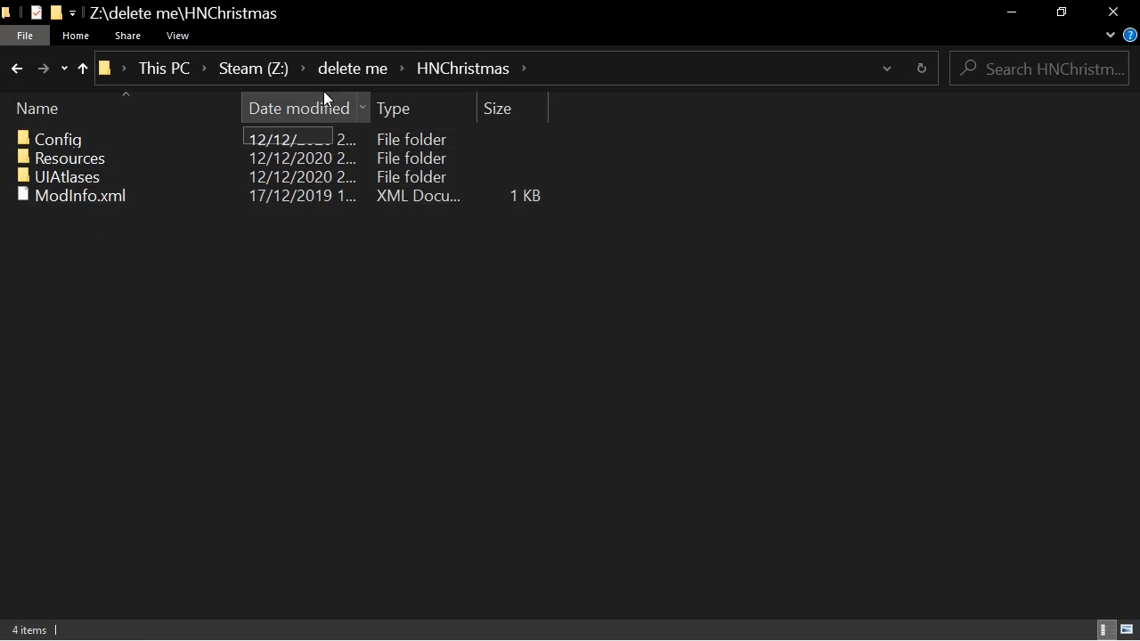
{"action": "left_click", "coordinate": [345, 69]}
{"action": "right_click", "coordinate": [74, 137]}
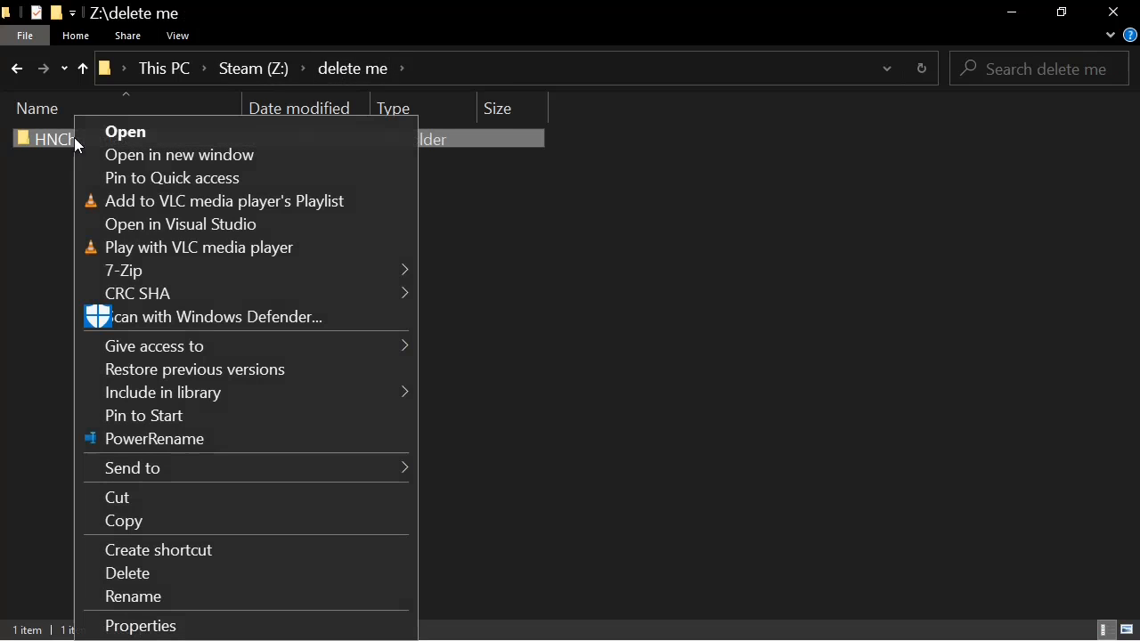
{"action": "left_click", "coordinate": [147, 497]}
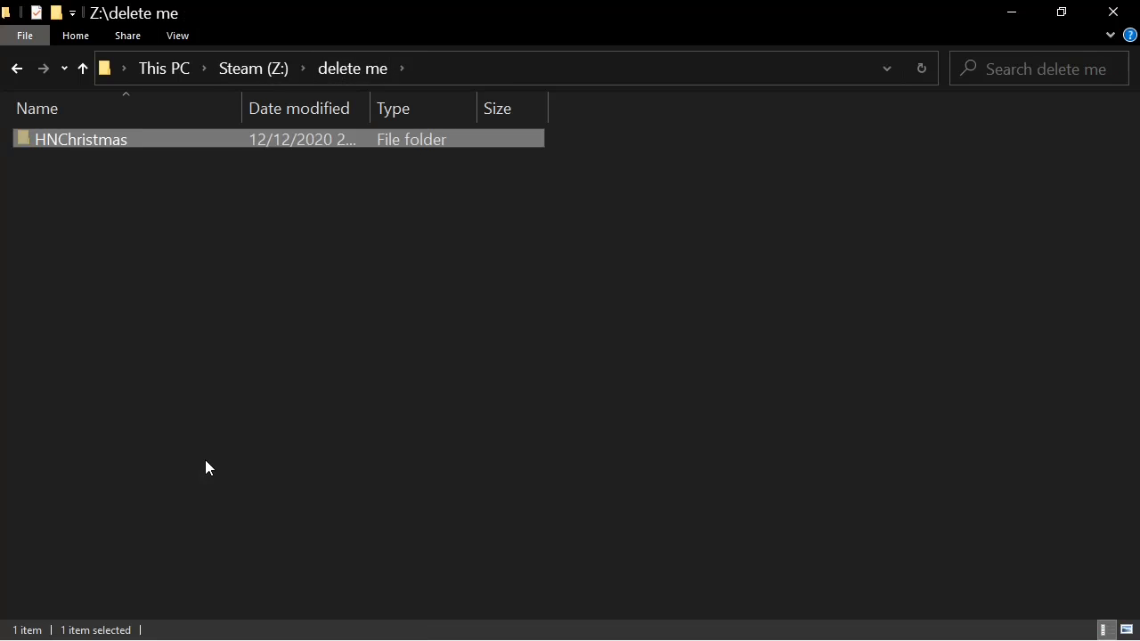
{"action": "left_click", "coordinate": [254, 57]}
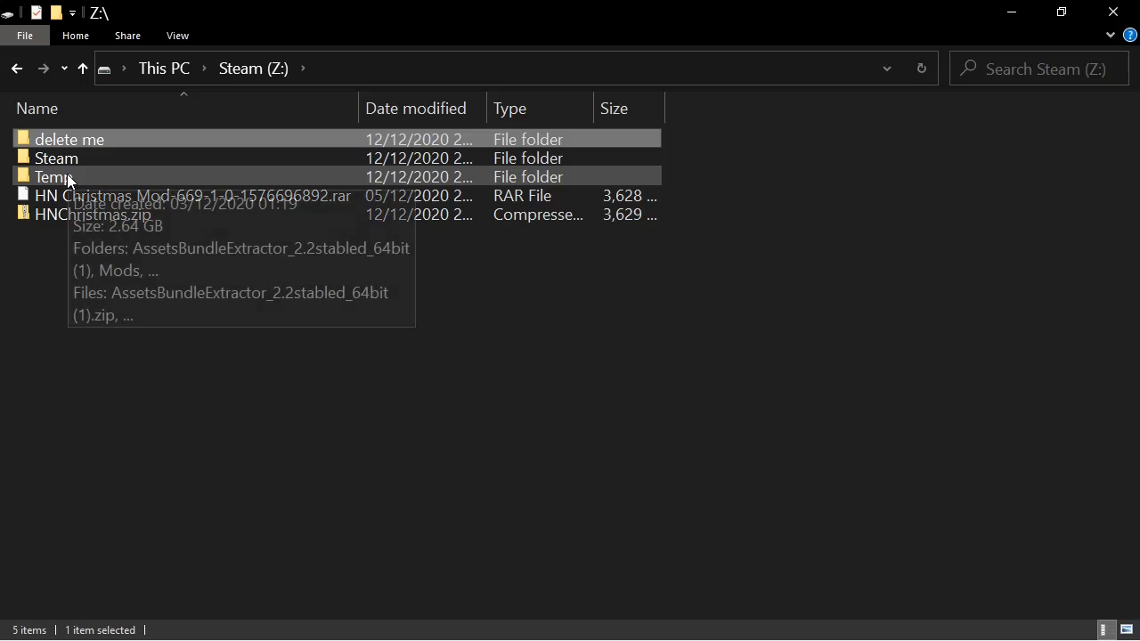
{"action": "right_click", "coordinate": [41, 250]}
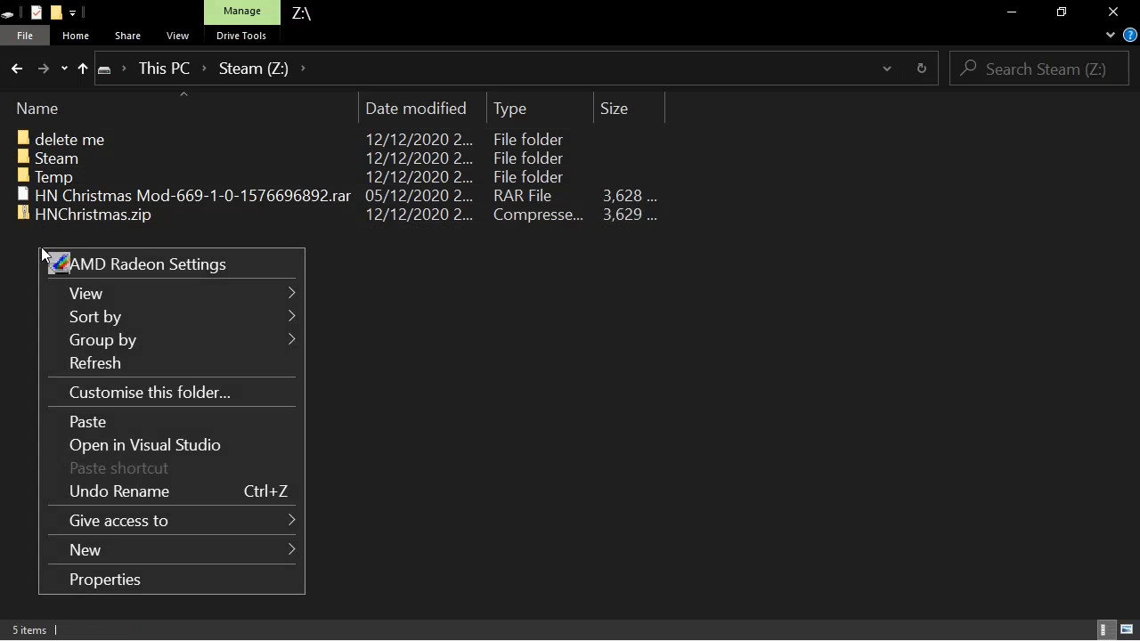
{"action": "left_click", "coordinate": [101, 421]}
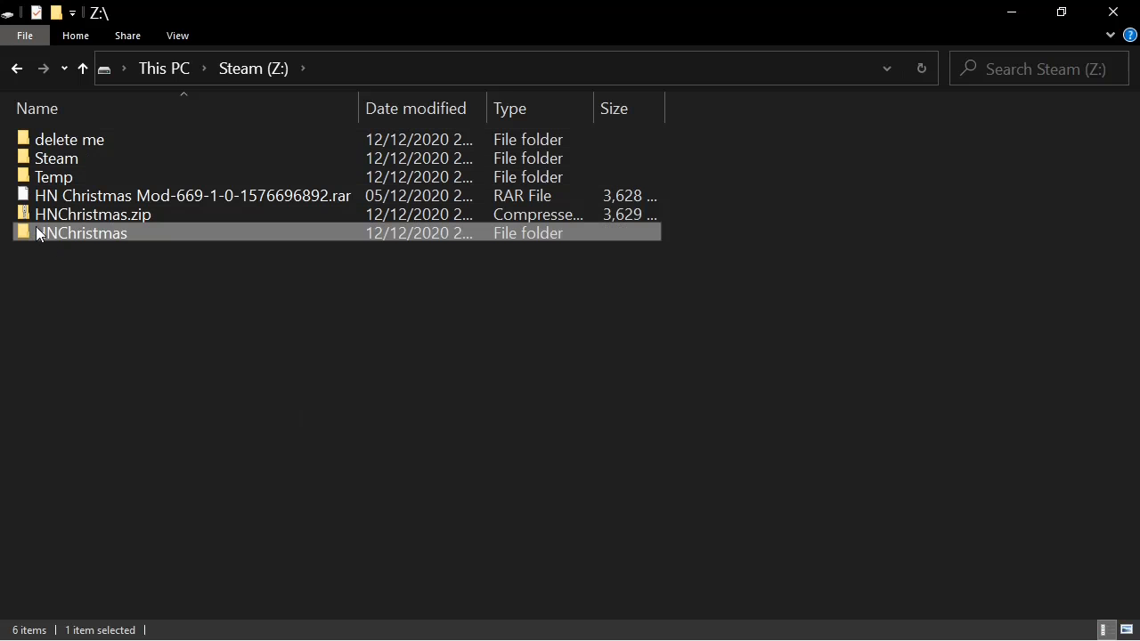
Step: Delete the emptied "delete me" folder and check that the mod files sit directly inside the remaining HNChristmas folder
{"action": "left_click", "coordinate": [40, 141]}
{"action": "right_click", "coordinate": [40, 141]}
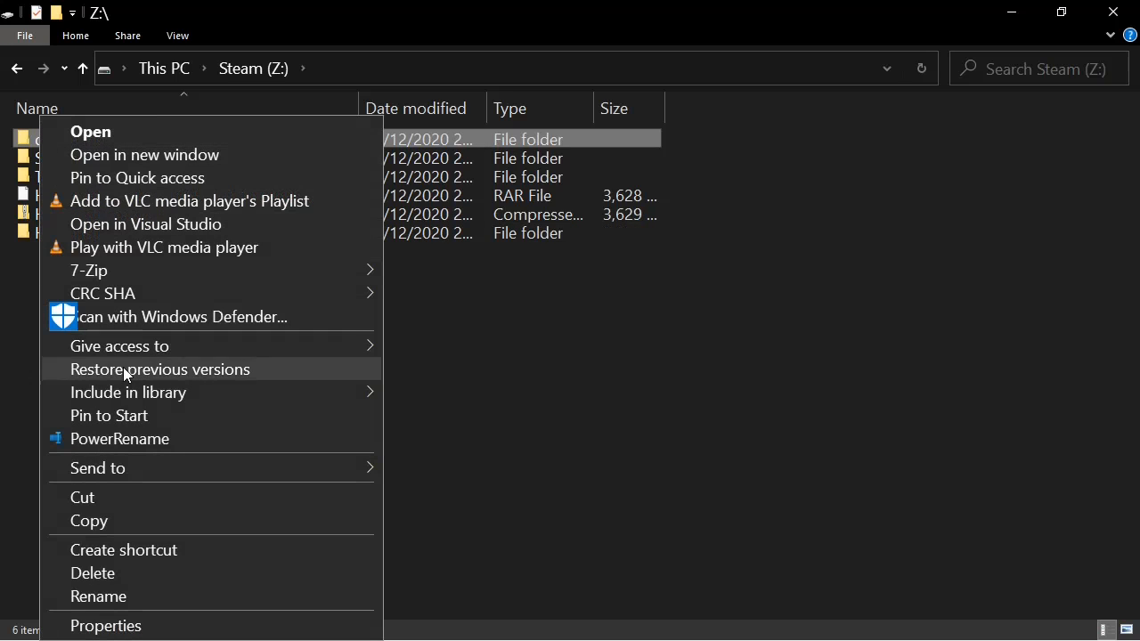
{"action": "left_click", "coordinate": [111, 574]}
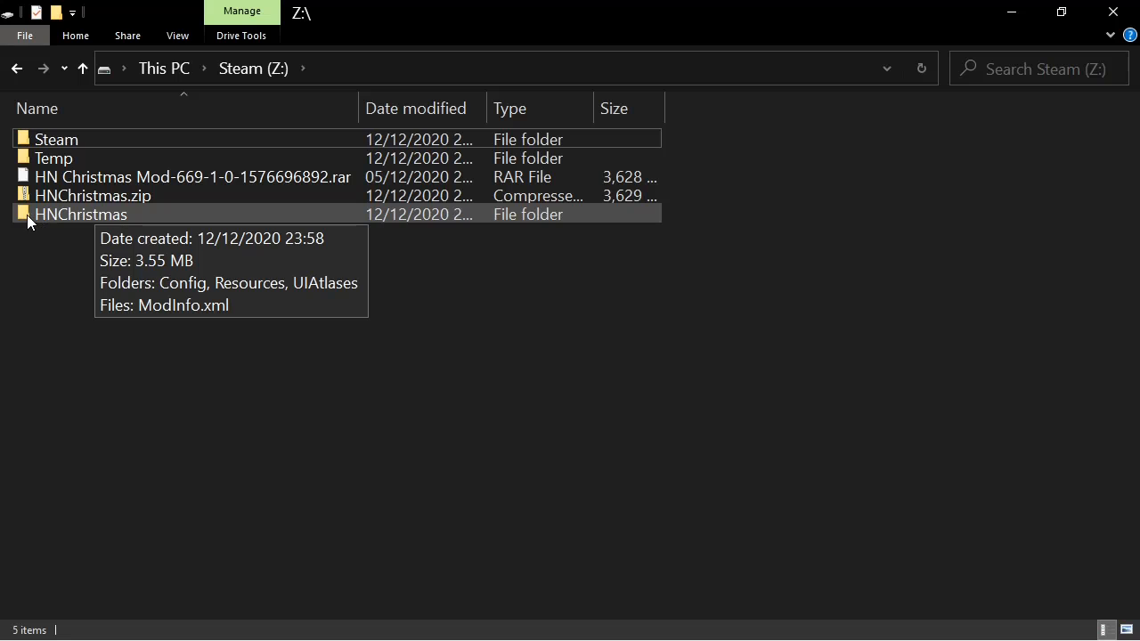
{"action": "double_click", "coordinate": [110, 211]}
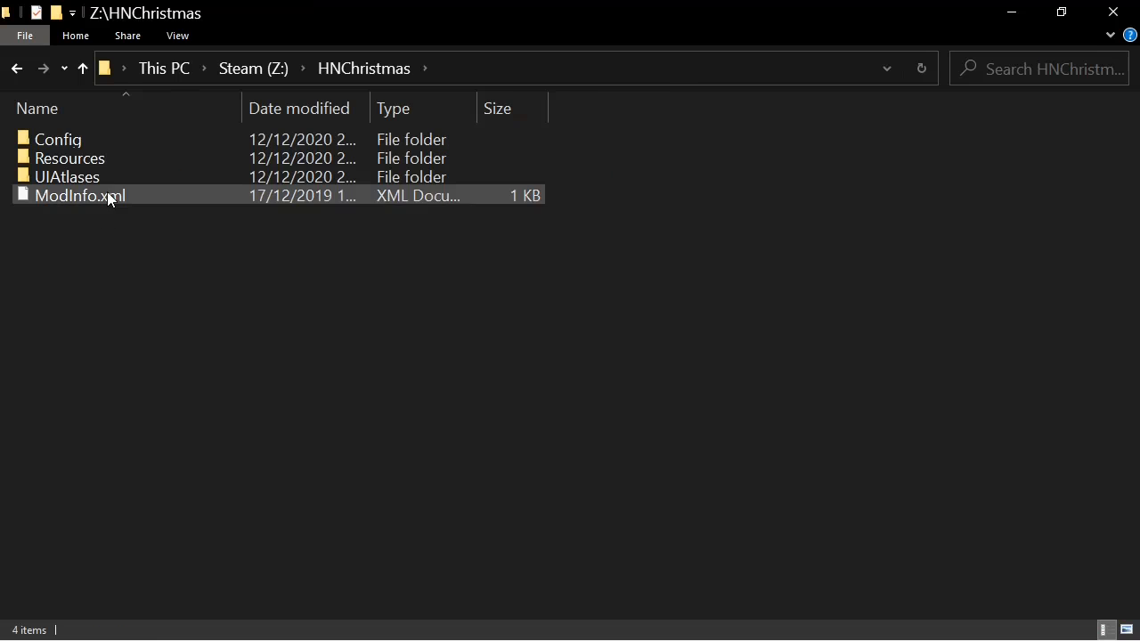
{"action": "left_click", "coordinate": [253, 68]}
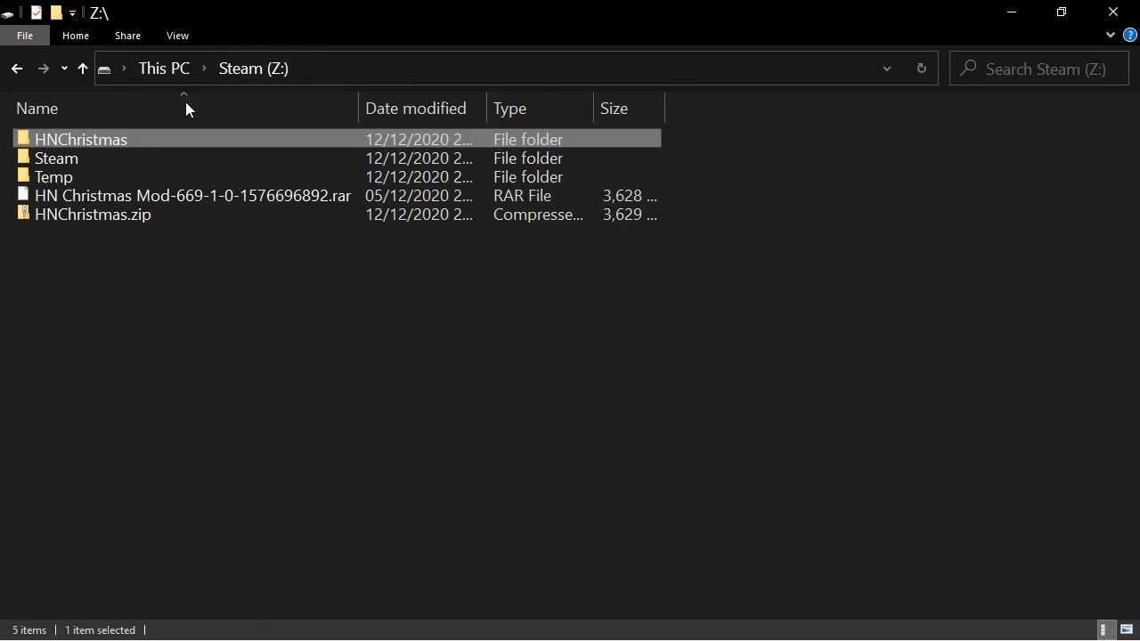
Step: Delete the HNChristmas folder from the root of the Z: drive
{"action": "right_click", "coordinate": [79, 138]}
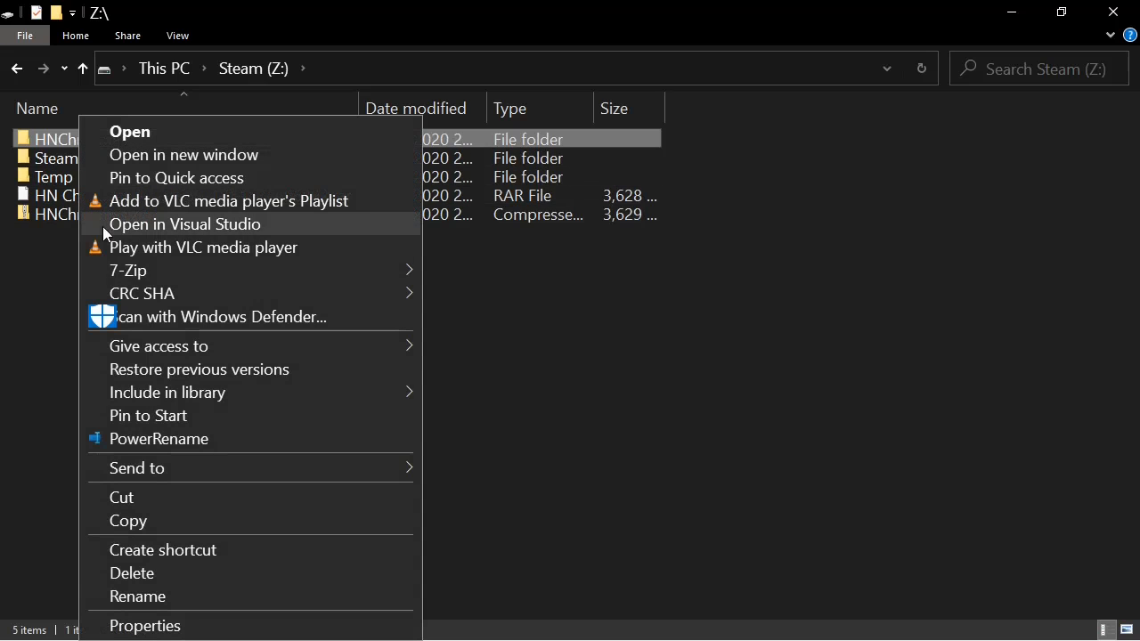
{"action": "left_click", "coordinate": [163, 574]}
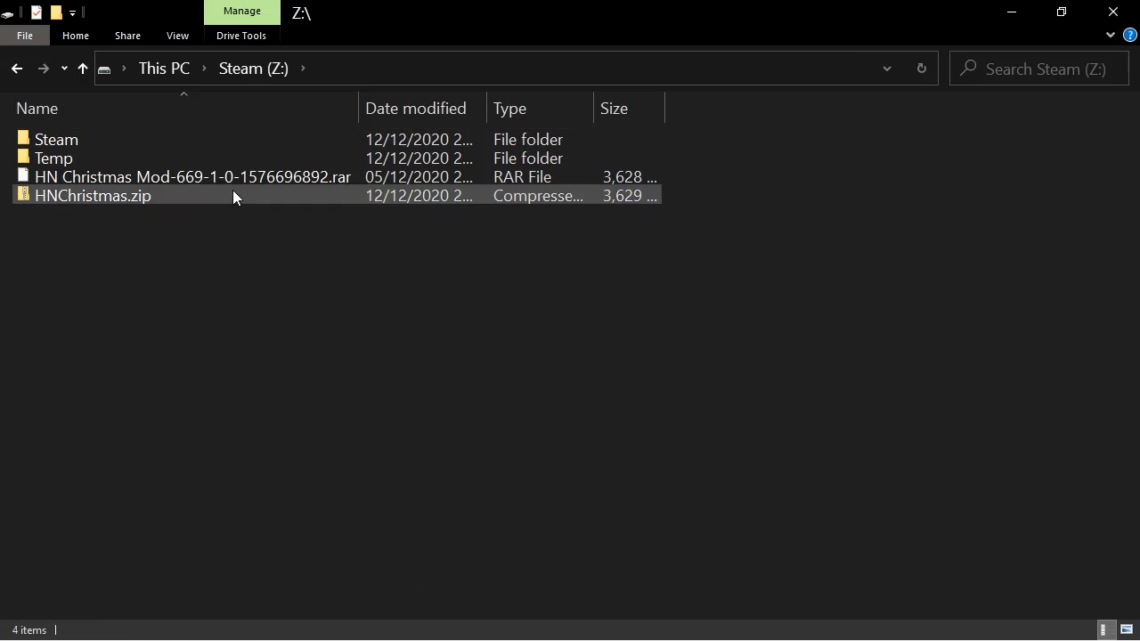
{"action": "left_click", "coordinate": [260, 177]}
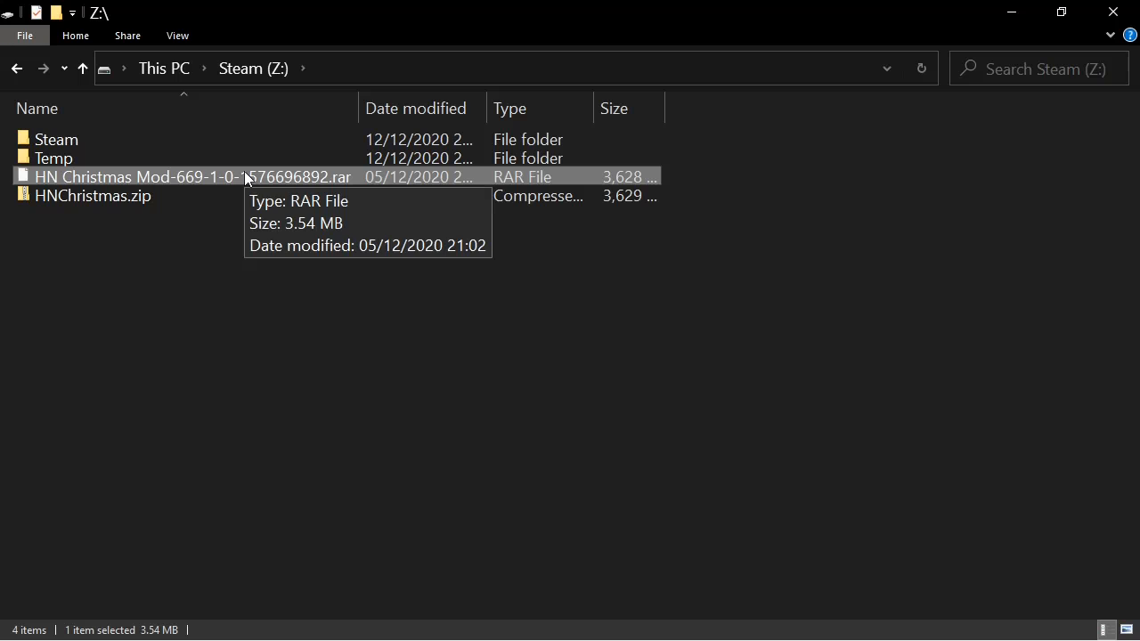
{"action": "left_click", "coordinate": [175, 194]}
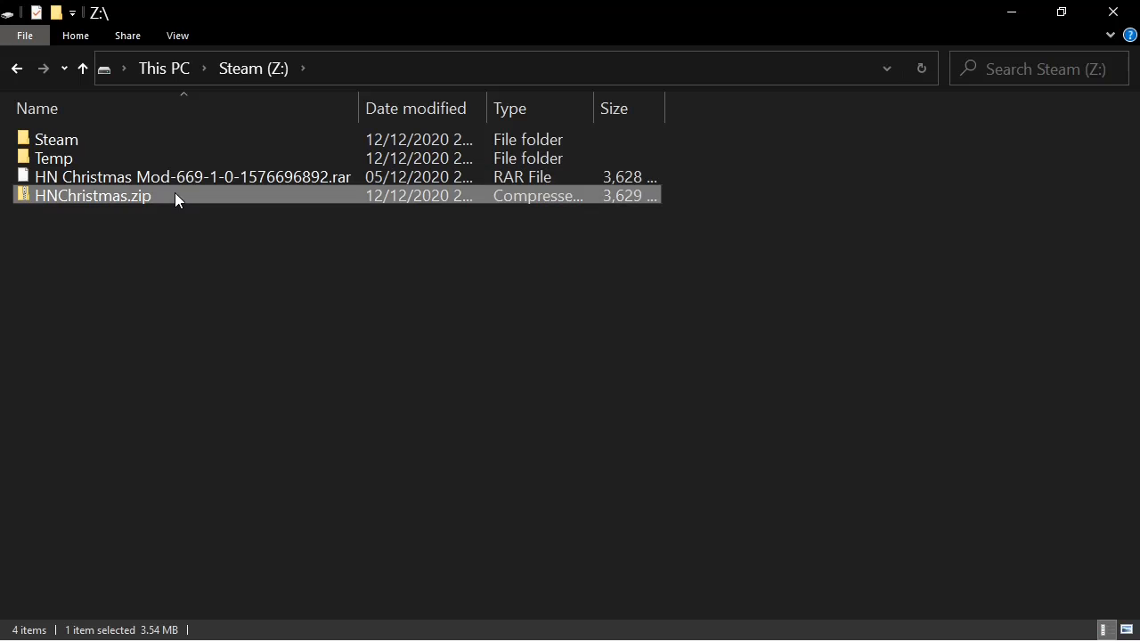
{"action": "right_click", "coordinate": [221, 170]}
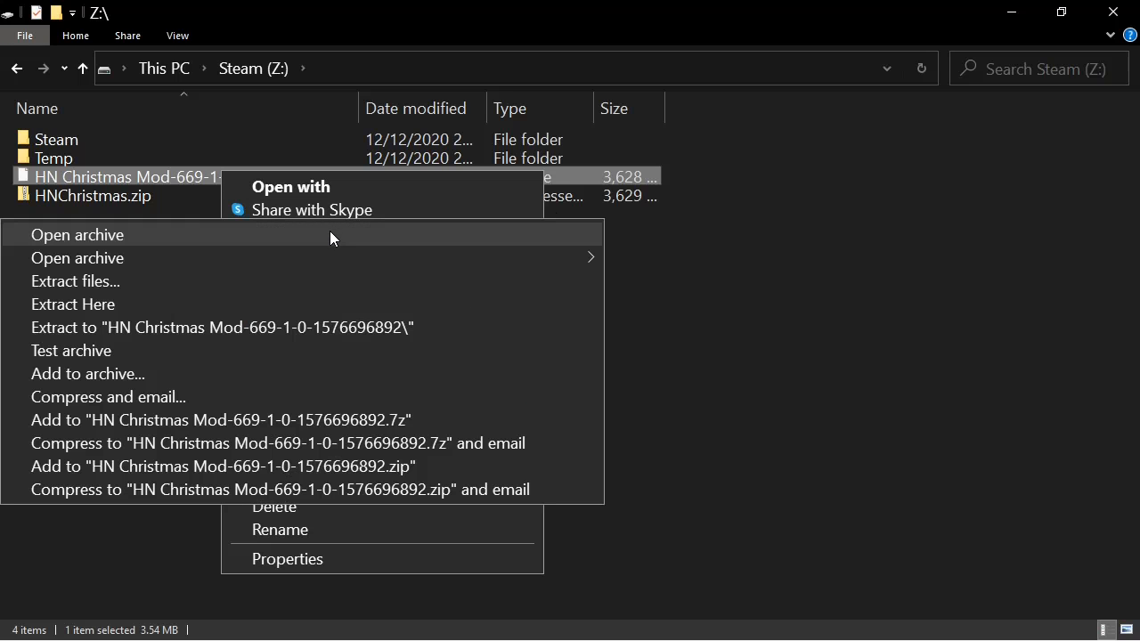
{"action": "left_click", "coordinate": [163, 175]}
{"action": "right_click", "coordinate": [163, 176]}
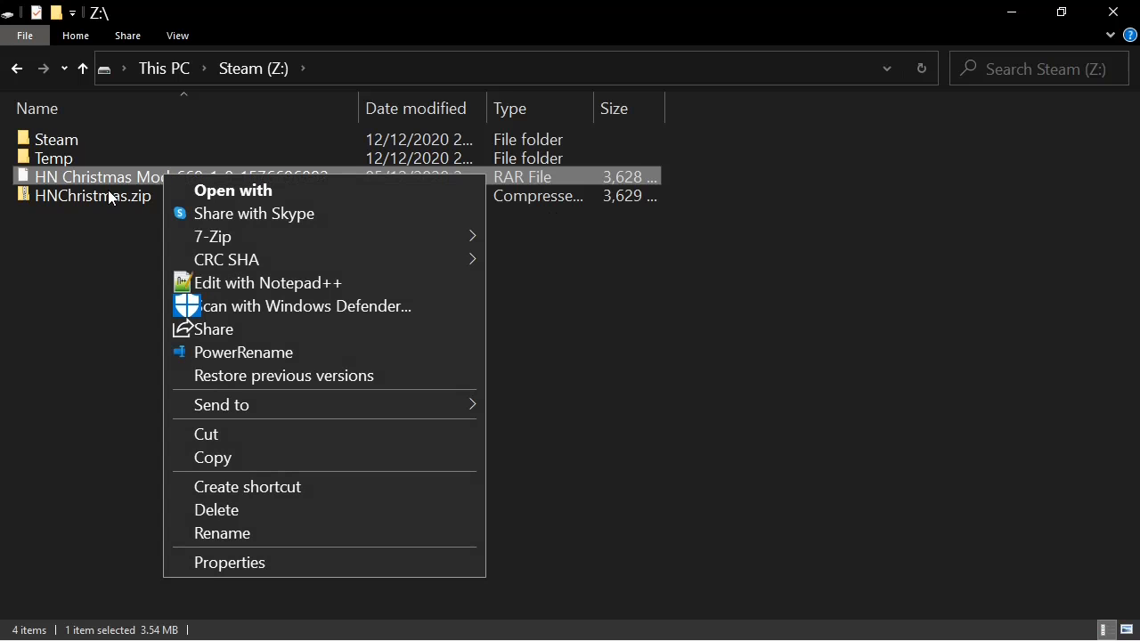
{"action": "right_click", "coordinate": [79, 195]}
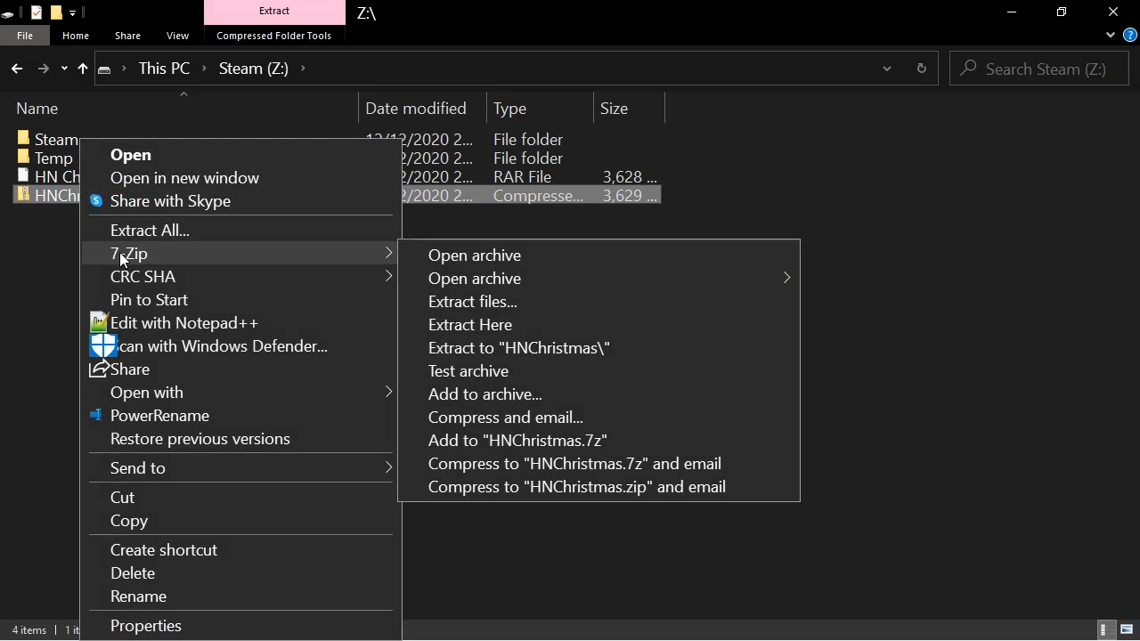
{"action": "mouse_move", "coordinate": [120, 254]}
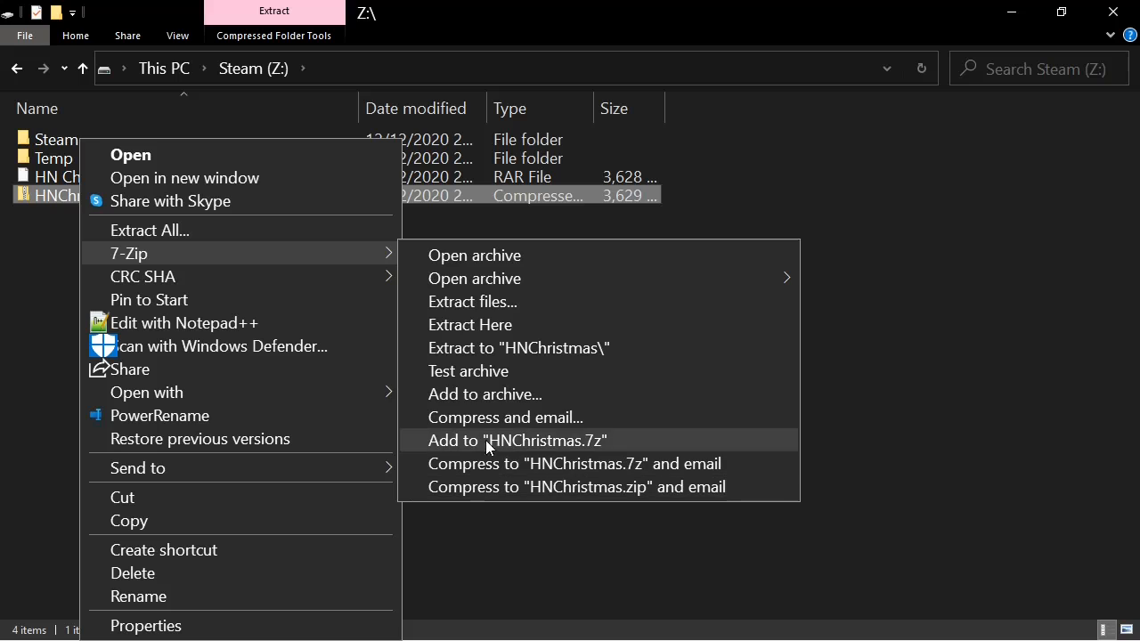
{"action": "left_click", "coordinate": [790, 182]}
{"action": "left_click", "coordinate": [790, 182]}
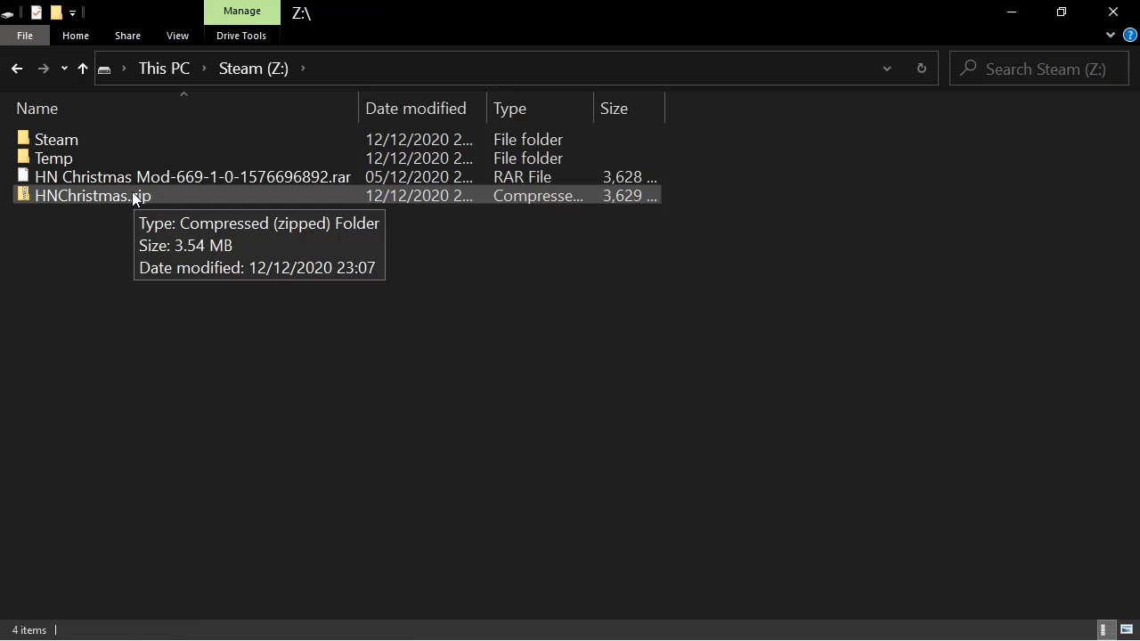
Step: Extract HNChristmas.zip with 7-Zip into its own HNChristmas folder, check the folder's contents and return to the root of the Z: drive
{"action": "right_click", "coordinate": [131, 194]}
{"action": "mouse_move", "coordinate": [204, 253]}
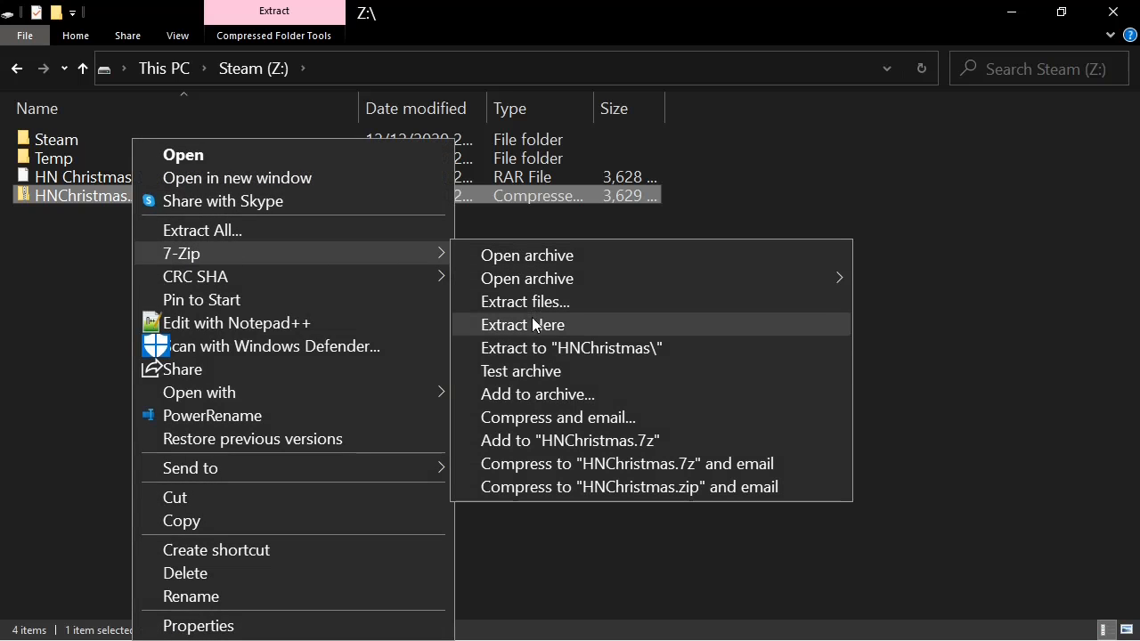
{"action": "left_click", "coordinate": [615, 347]}
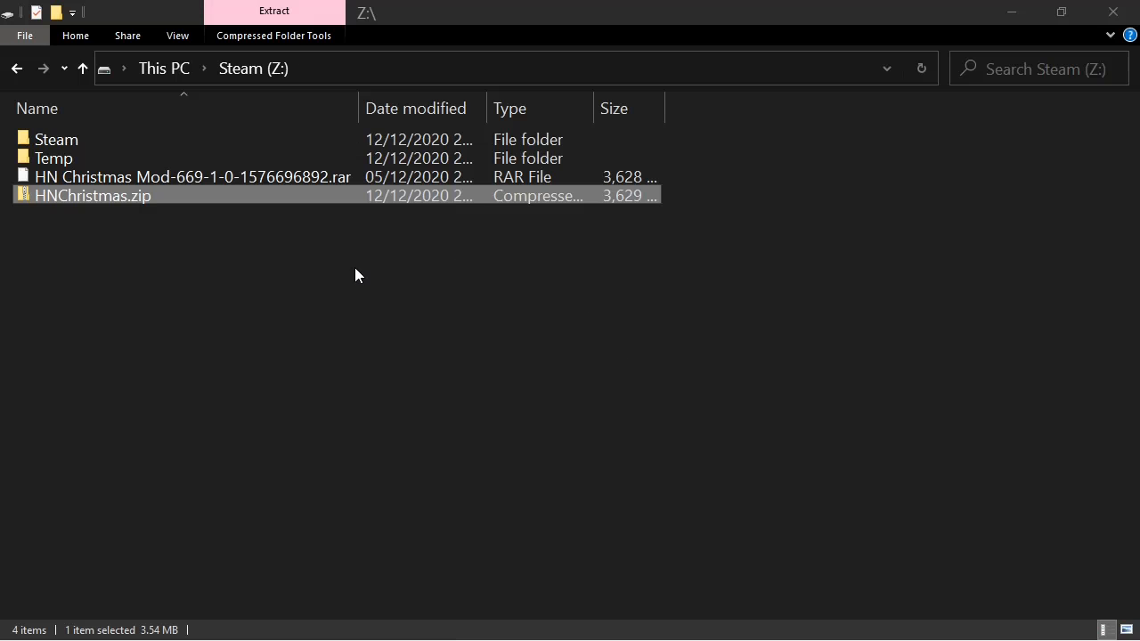
{"action": "mouse_move", "coordinate": [70, 214]}
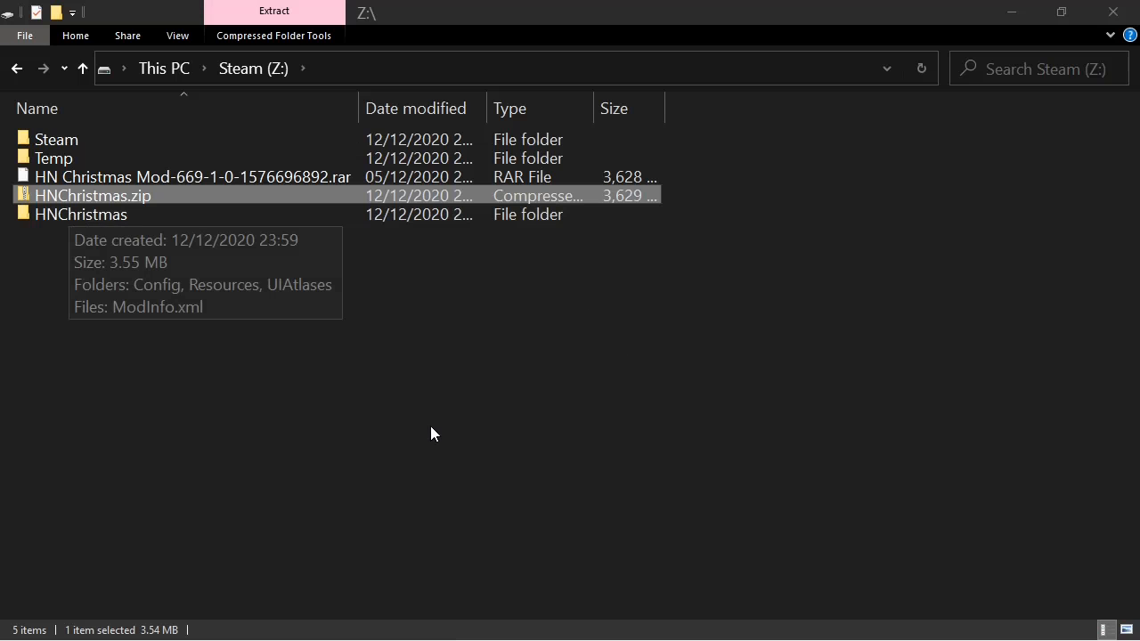
{"action": "double_click", "coordinate": [119, 212]}
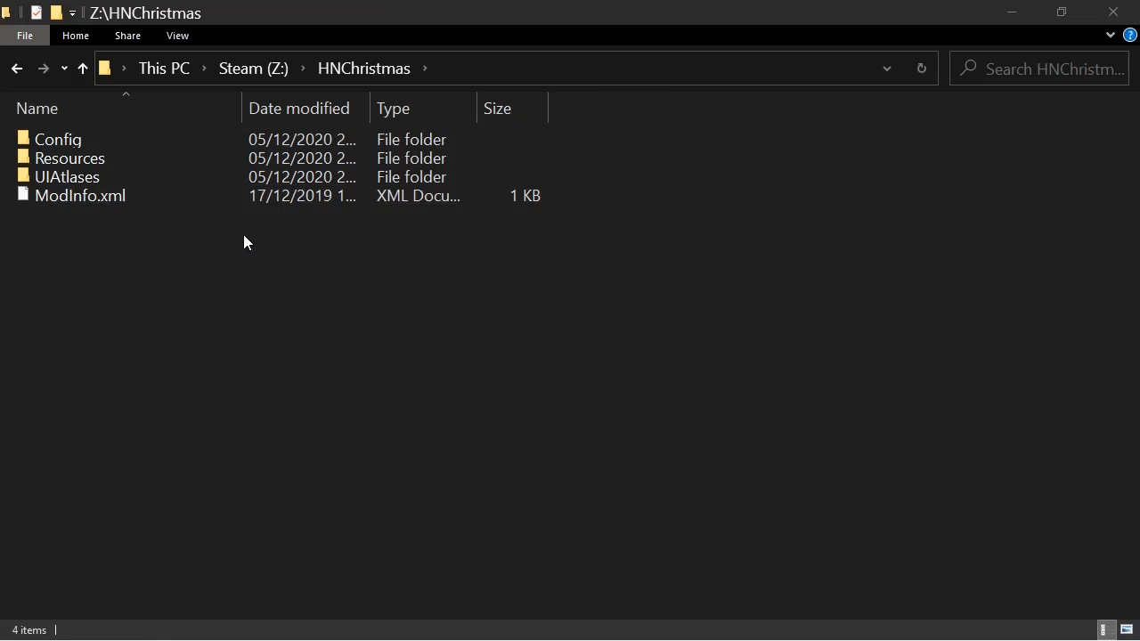
{"action": "left_click", "coordinate": [269, 71]}
{"action": "left_click", "coordinate": [123, 262]}
{"action": "left_click", "coordinate": [152, 199]}
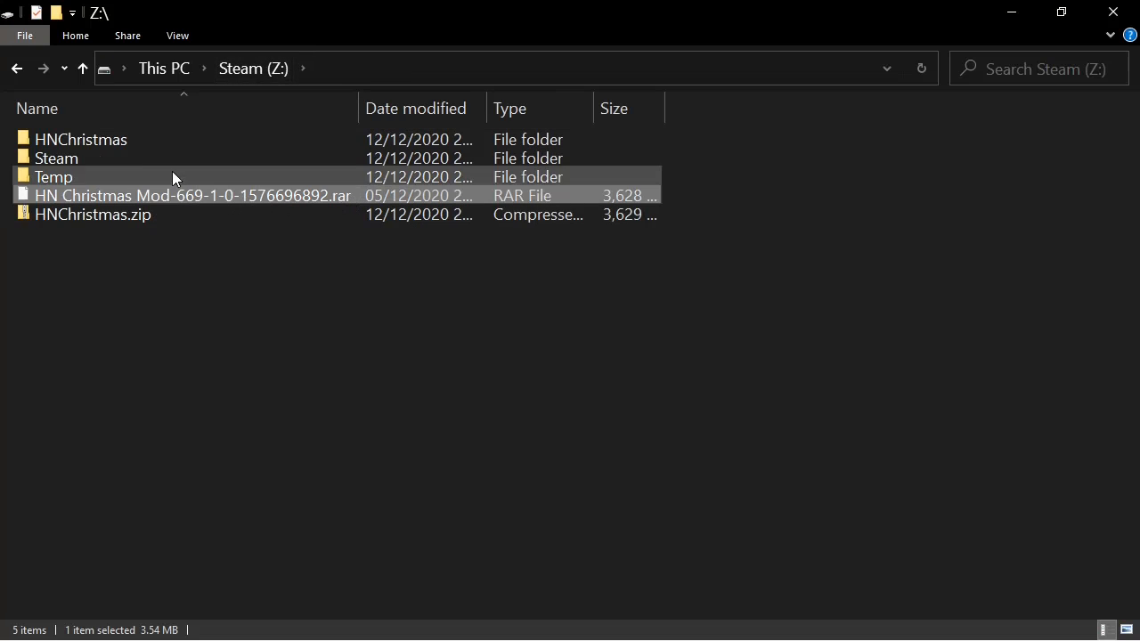
Step: Delete the HNChristmas folder extracted from the zip archive
{"action": "left_click", "coordinate": [107, 145]}
{"action": "right_click", "coordinate": [107, 145]}
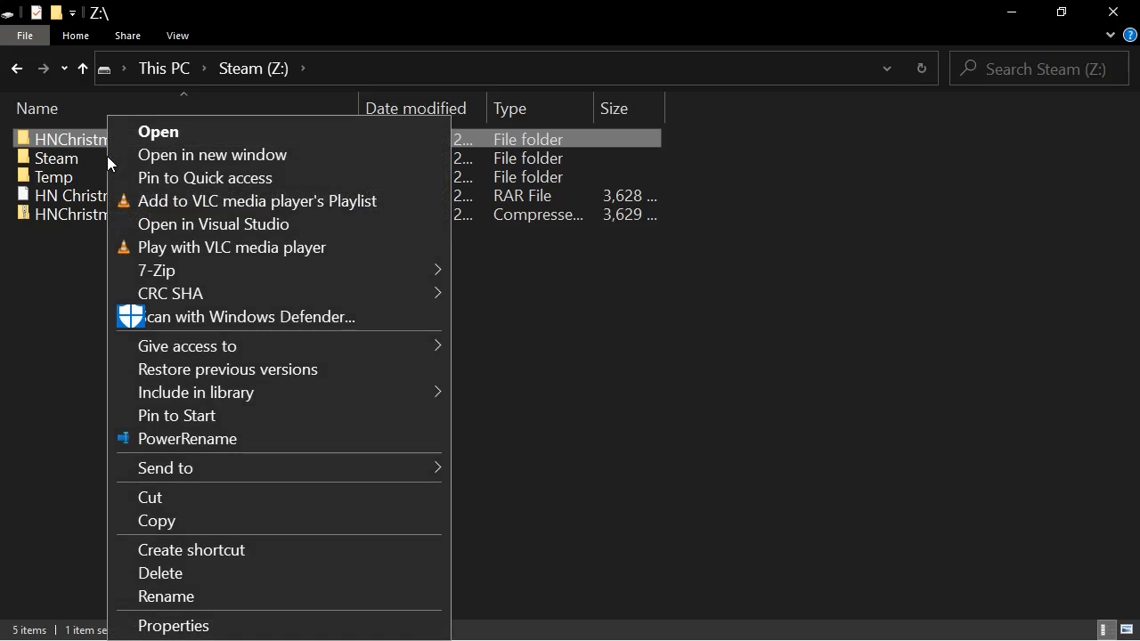
{"action": "left_click", "coordinate": [175, 572]}
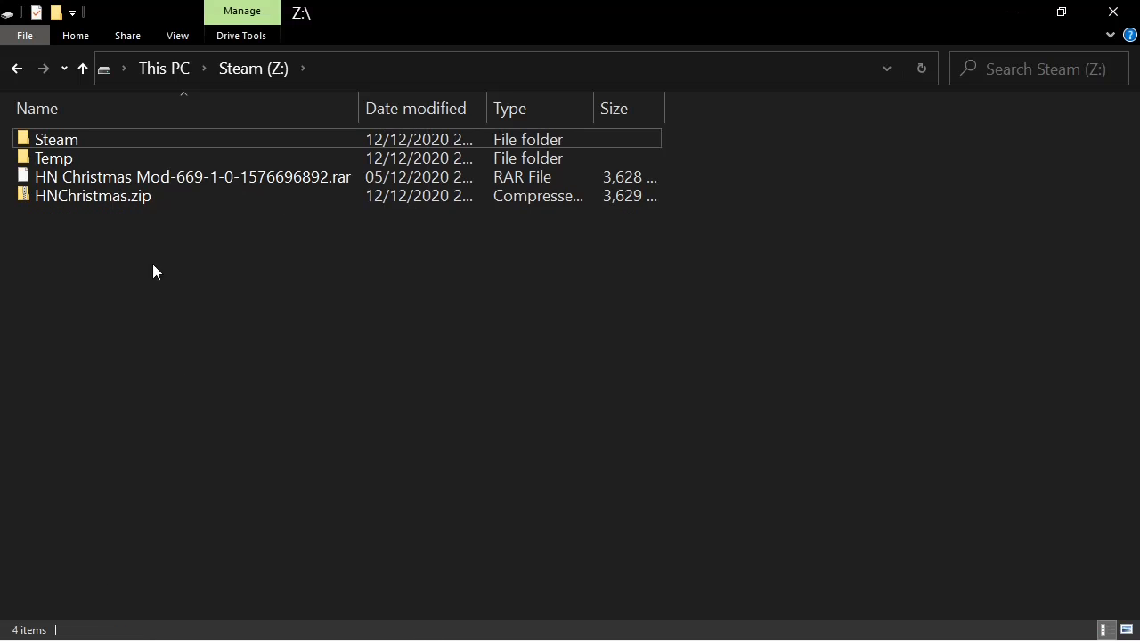
{"action": "right_click", "coordinate": [141, 178]}
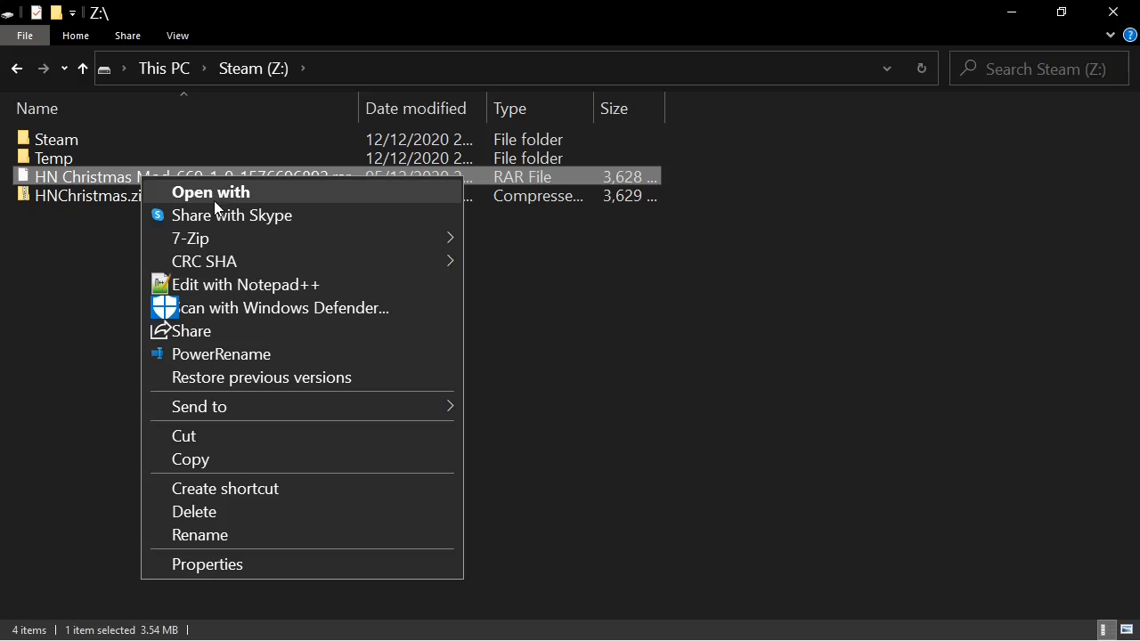
{"action": "mouse_move", "coordinate": [231, 237]}
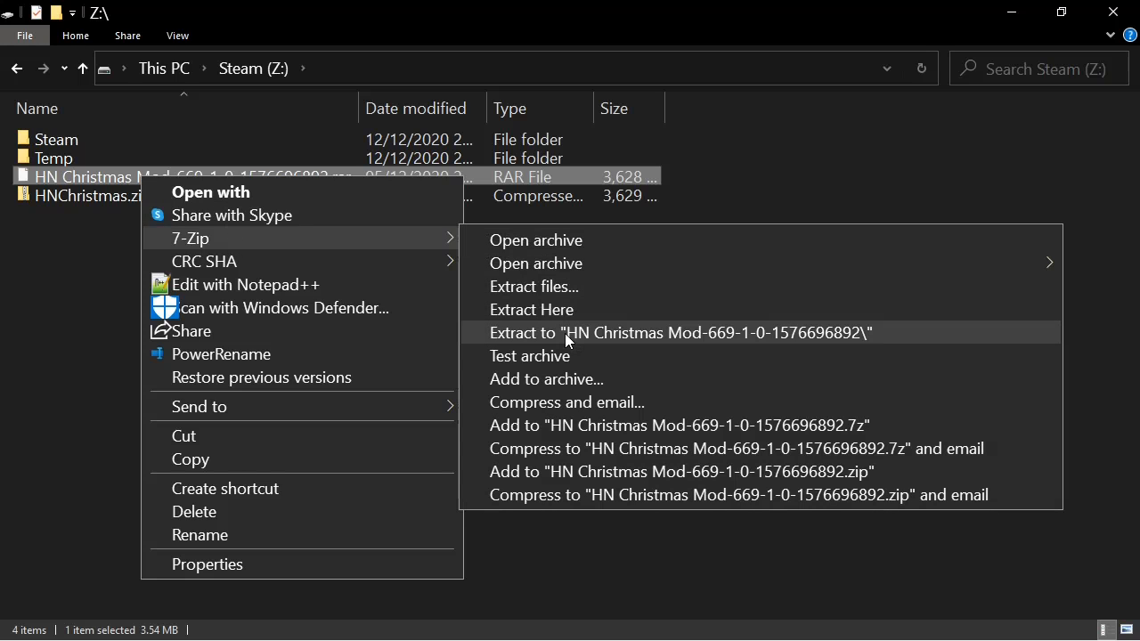
{"action": "left_click", "coordinate": [743, 333]}
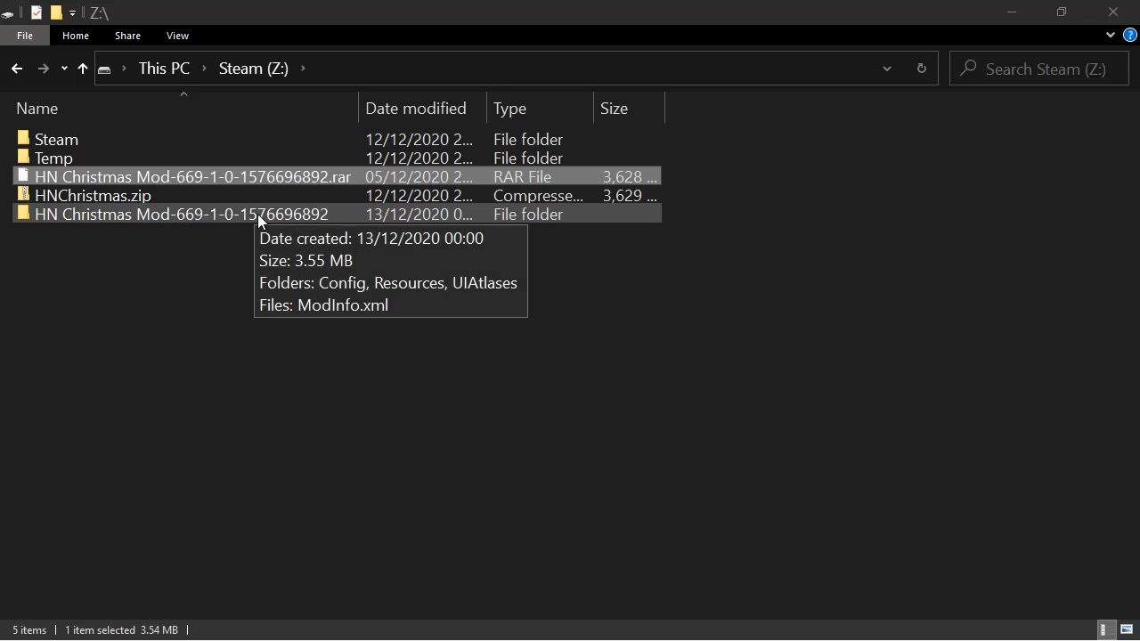
{"action": "left_click", "coordinate": [67, 215]}
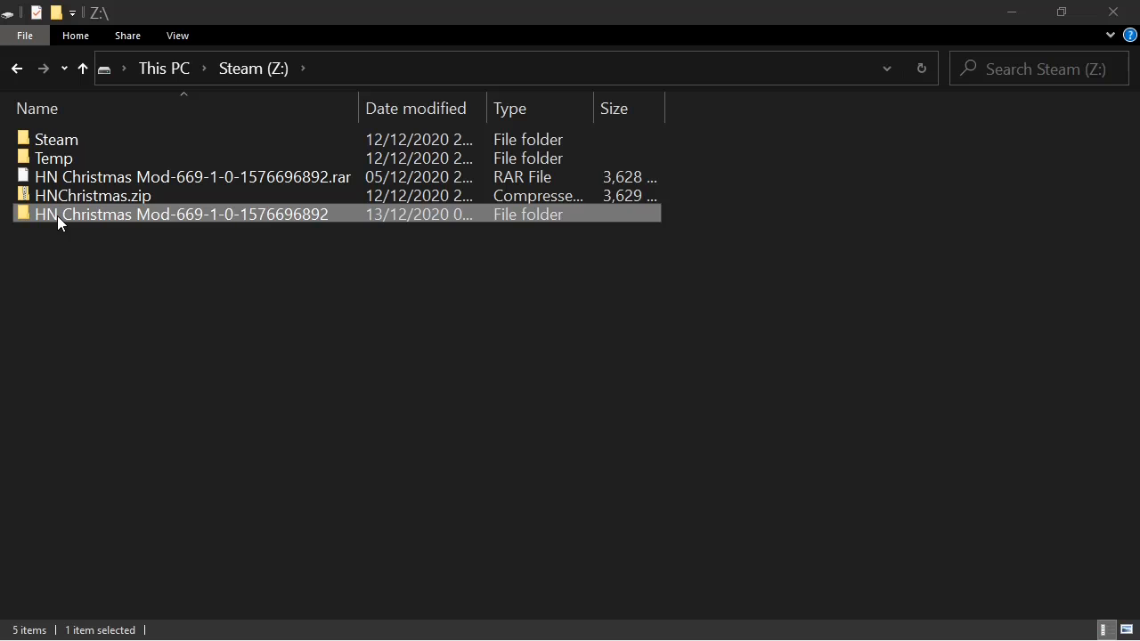
{"action": "left_click", "coordinate": [57, 216]}
{"action": "left_click", "coordinate": [62, 235]}
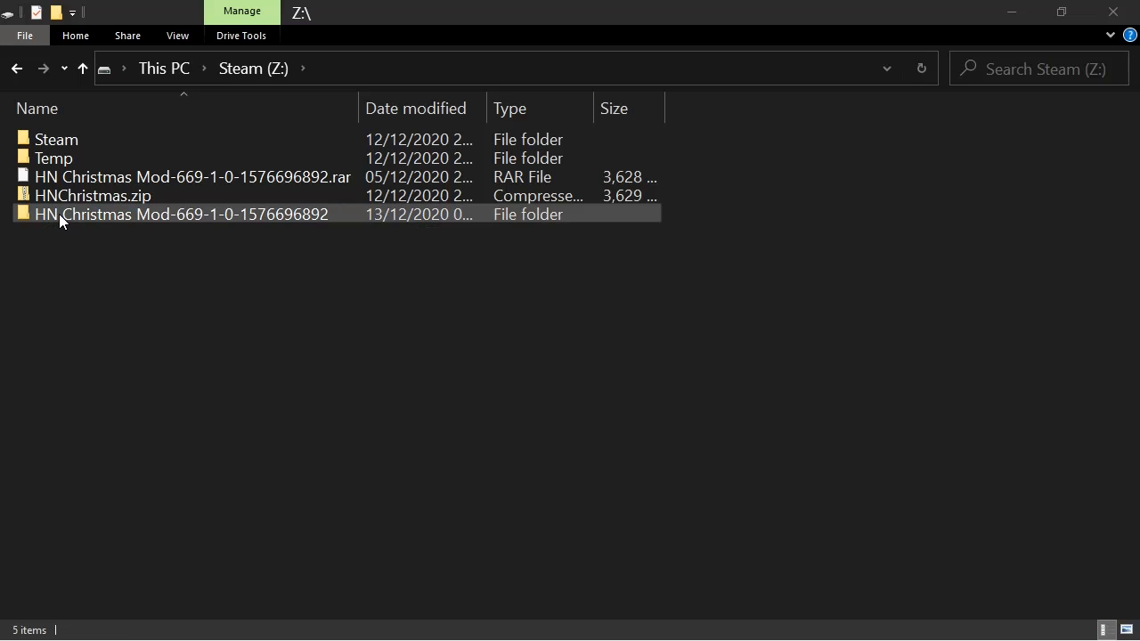
{"action": "right_click", "coordinate": [59, 215]}
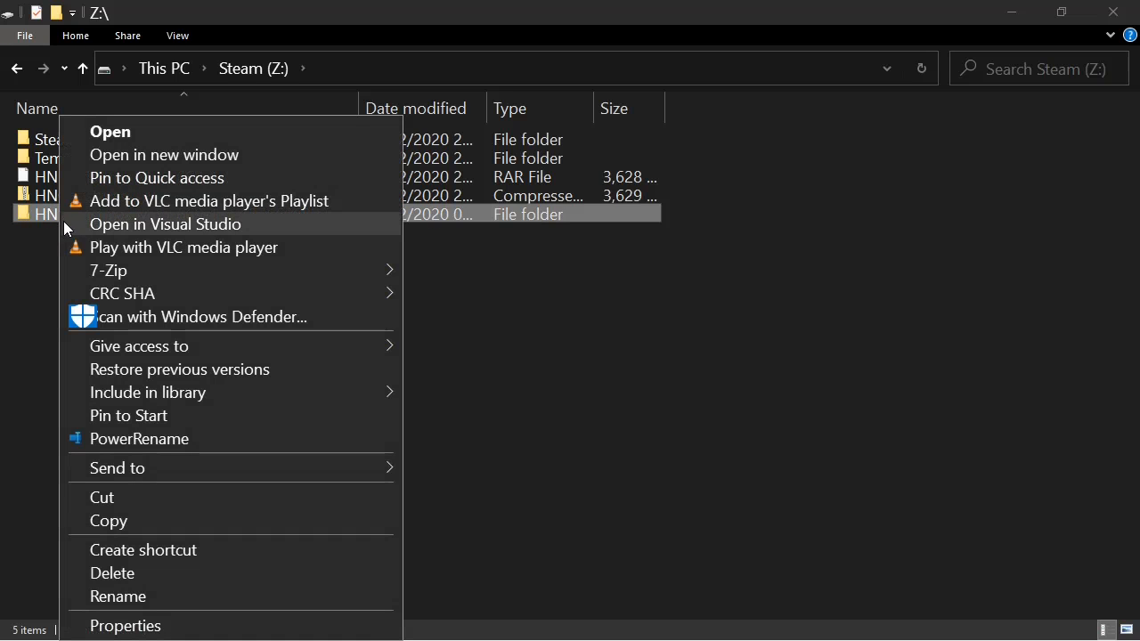
{"action": "left_click", "coordinate": [162, 595]}
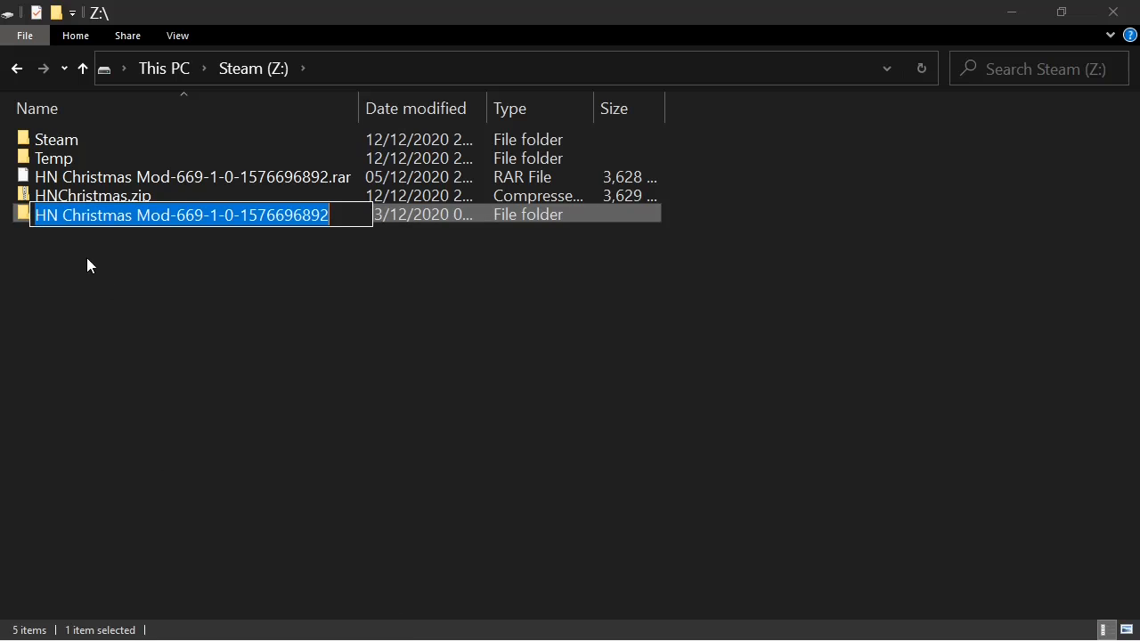
{"action": "left_click", "coordinate": [59, 215]}
{"action": "key", "text": "Delete"}
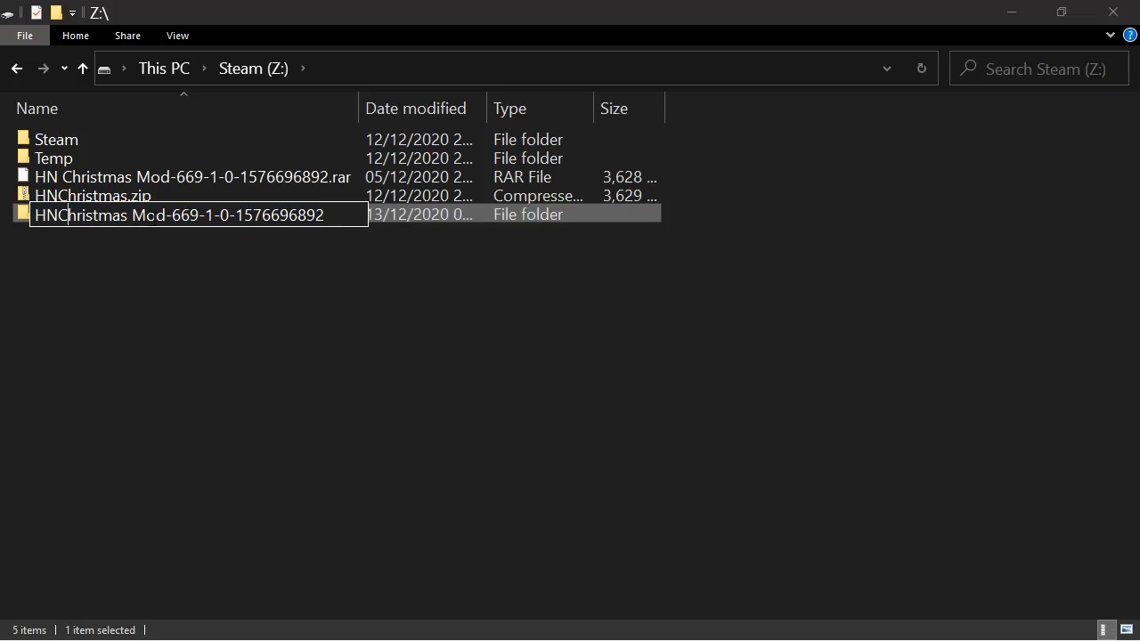
{"action": "key", "text": "shift+End"}
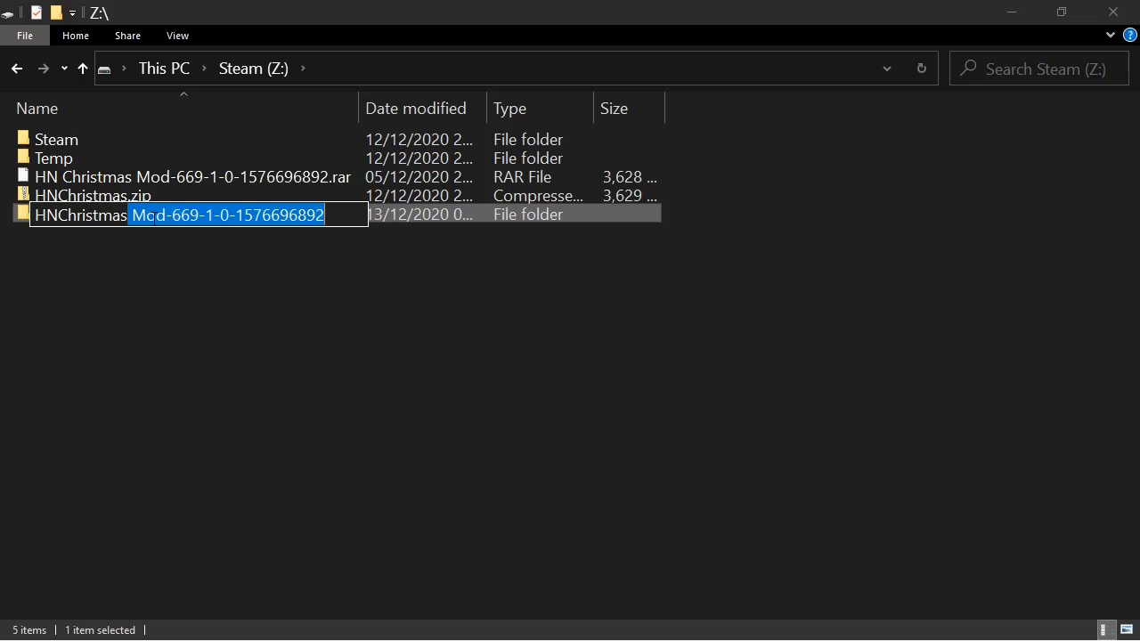
{"action": "key", "text": "Delete"}
{"action": "key", "text": "Return"}
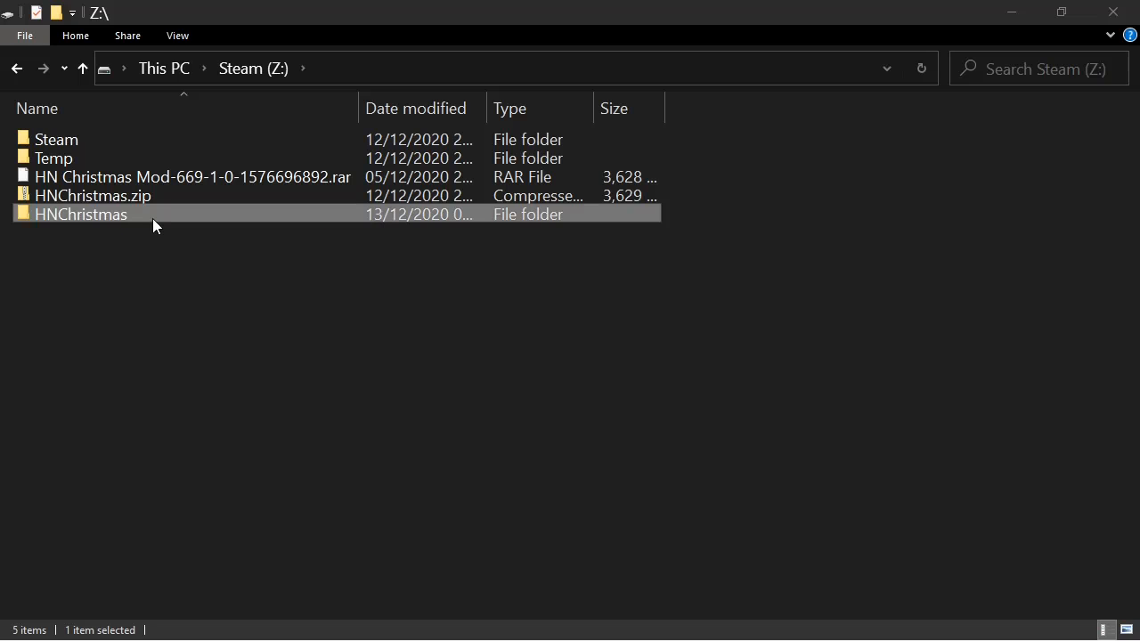
Step: Check that the mod files sit directly inside the renamed HNChristmas folder and return to the root of the Z: drive
{"action": "double_click", "coordinate": [119, 216]}
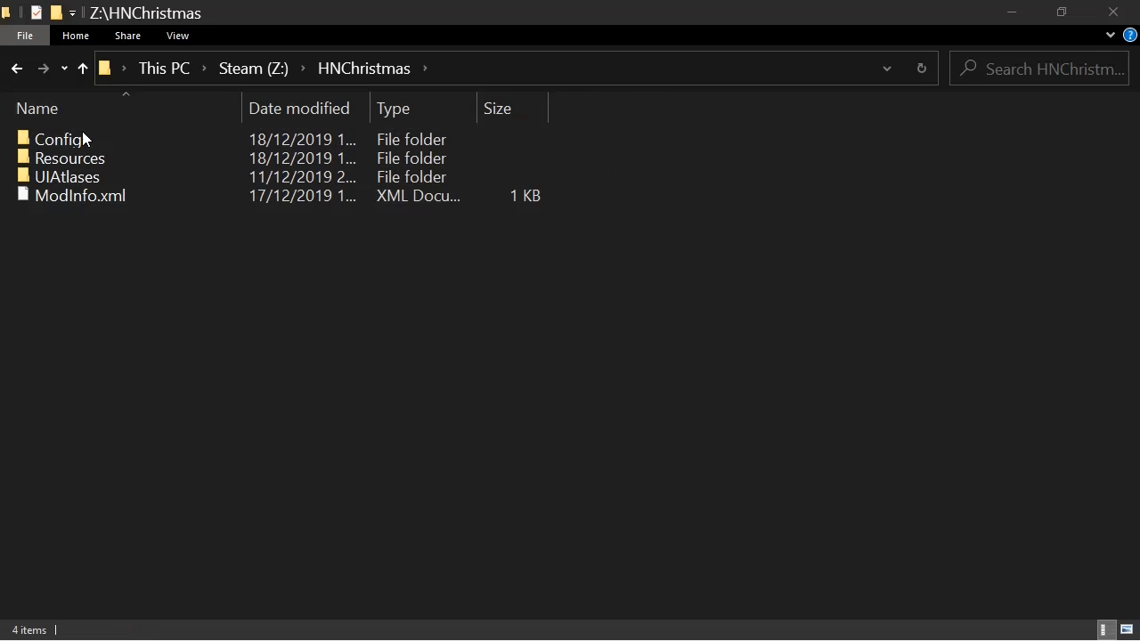
{"action": "left_click", "coordinate": [254, 69]}
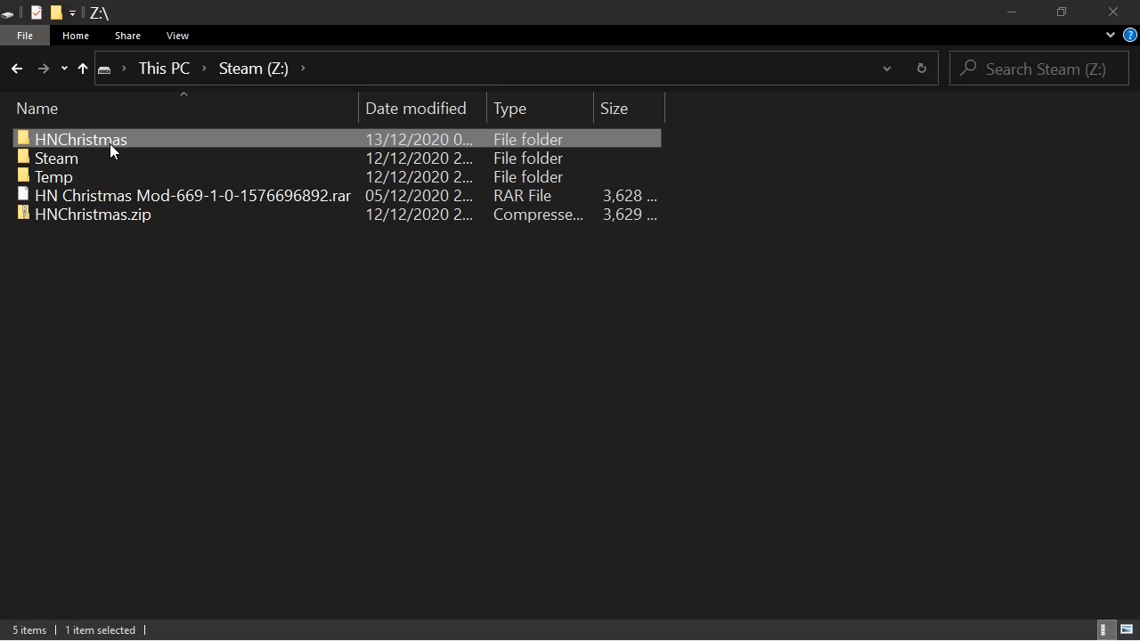
{"action": "double_click", "coordinate": [68, 139]}
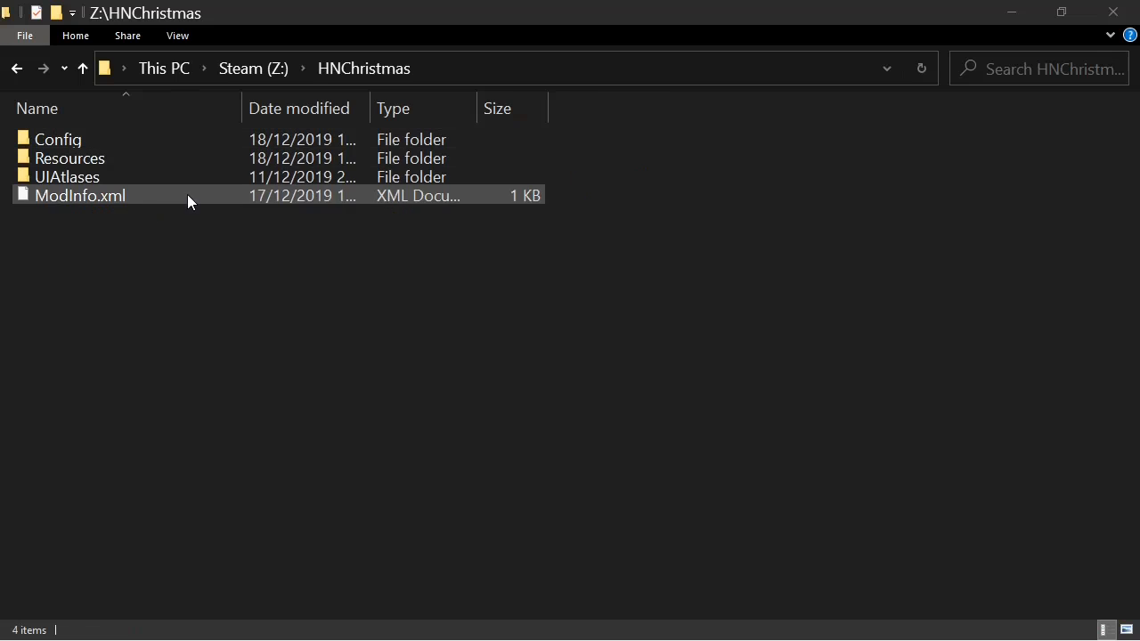
{"action": "left_click", "coordinate": [256, 69]}
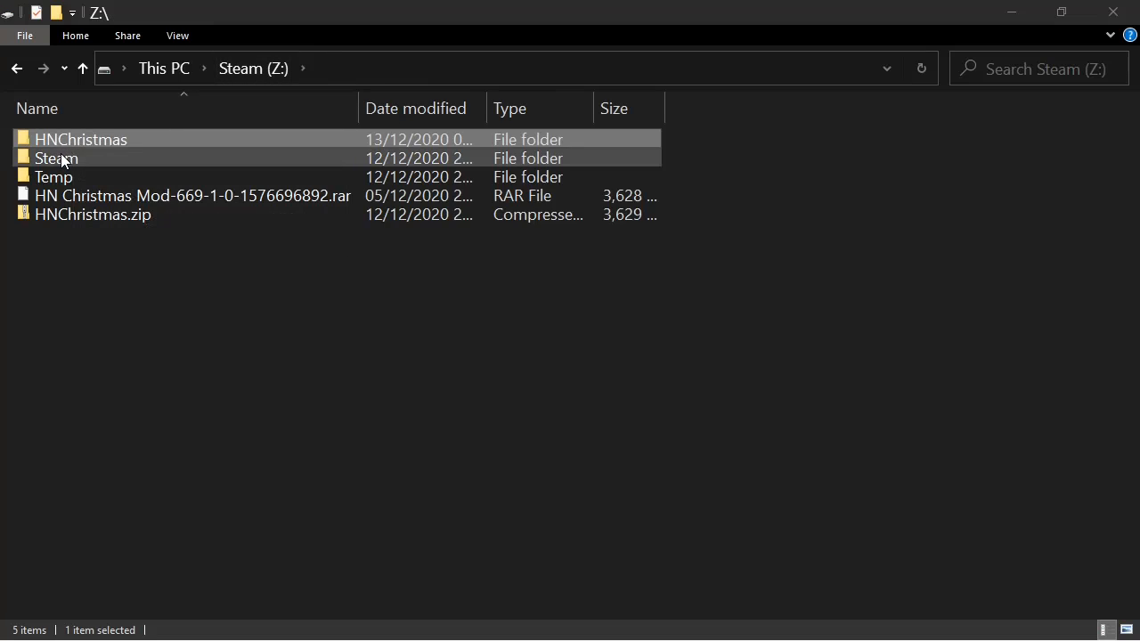
Step: Cut the HNChristmas folder and open the game's installation folder at Z:\Steam\steamapps\common\7 Days To Die
{"action": "left_click", "coordinate": [60, 159]}
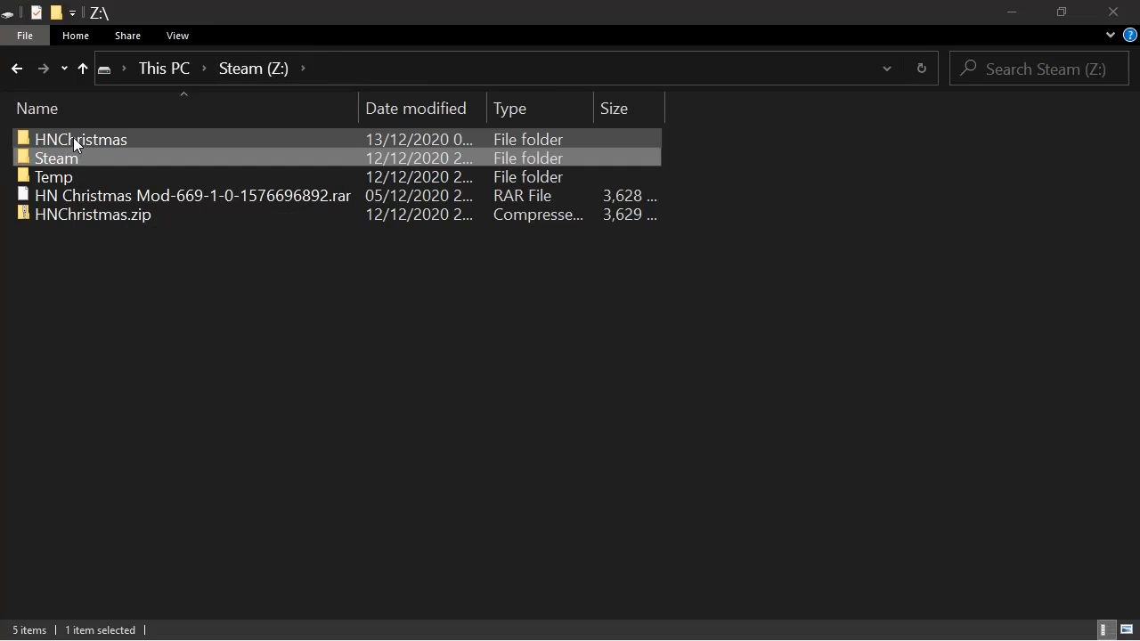
{"action": "right_click", "coordinate": [77, 139]}
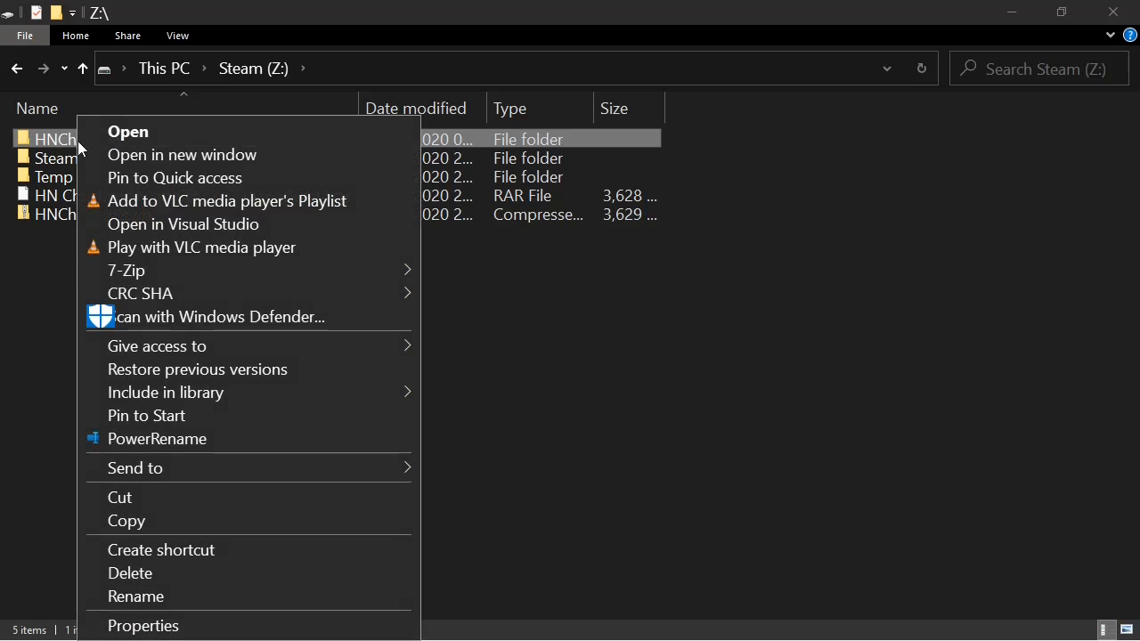
{"action": "left_click", "coordinate": [170, 503]}
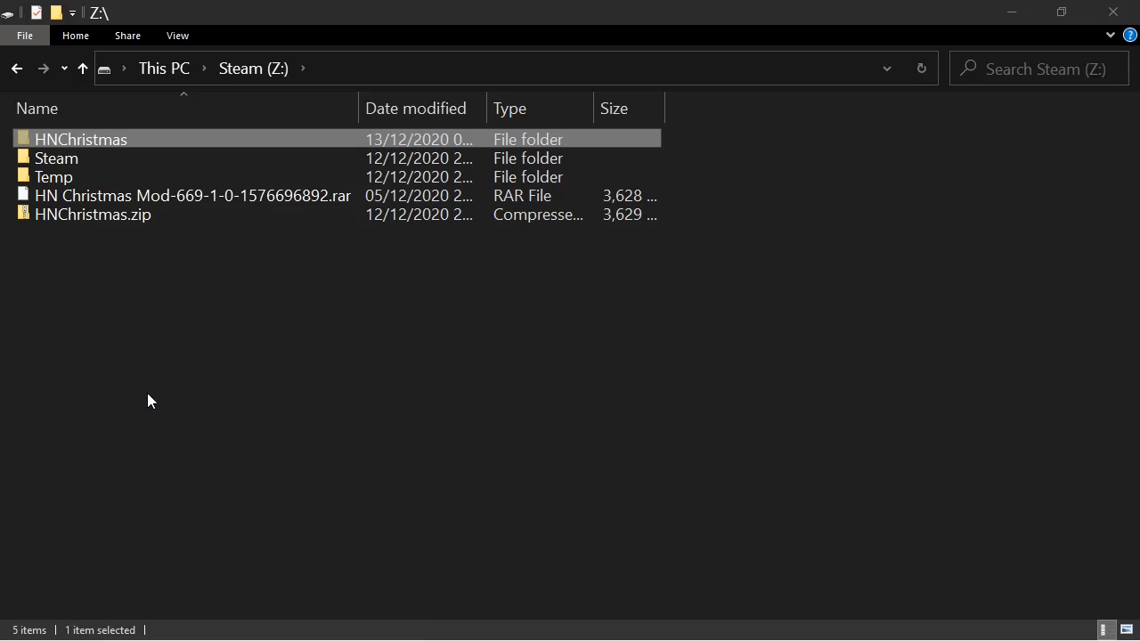
{"action": "double_click", "coordinate": [122, 160]}
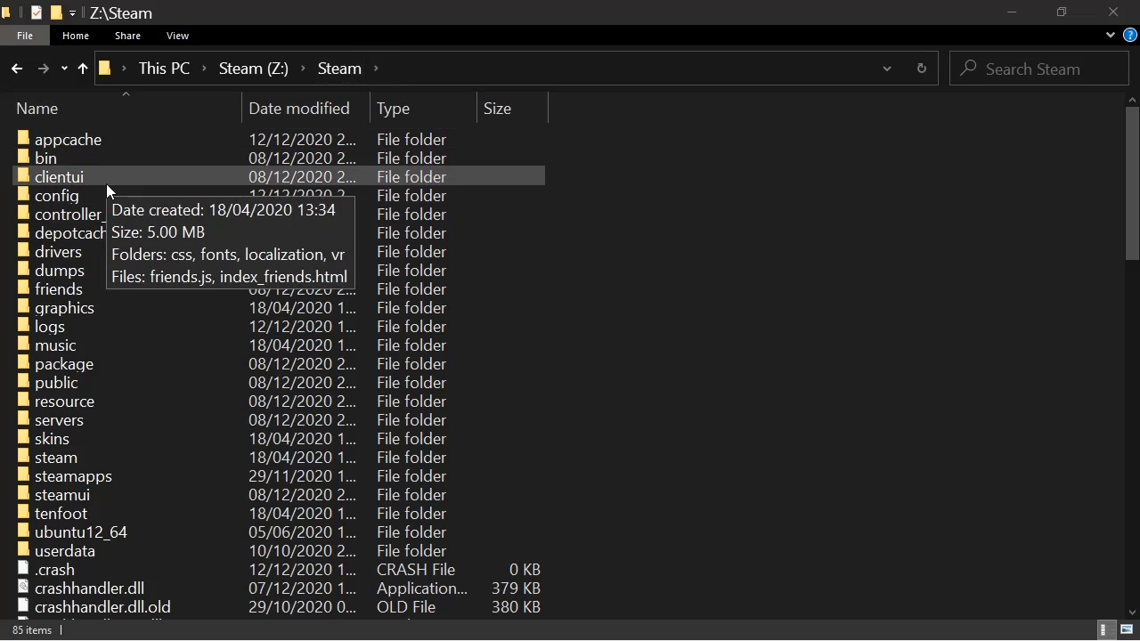
{"action": "scroll", "coordinate": [110, 218], "scroll_direction": "down", "scroll_amount": 2}
{"action": "scroll", "coordinate": [111, 218], "scroll_direction": "up", "scroll_amount": 2}
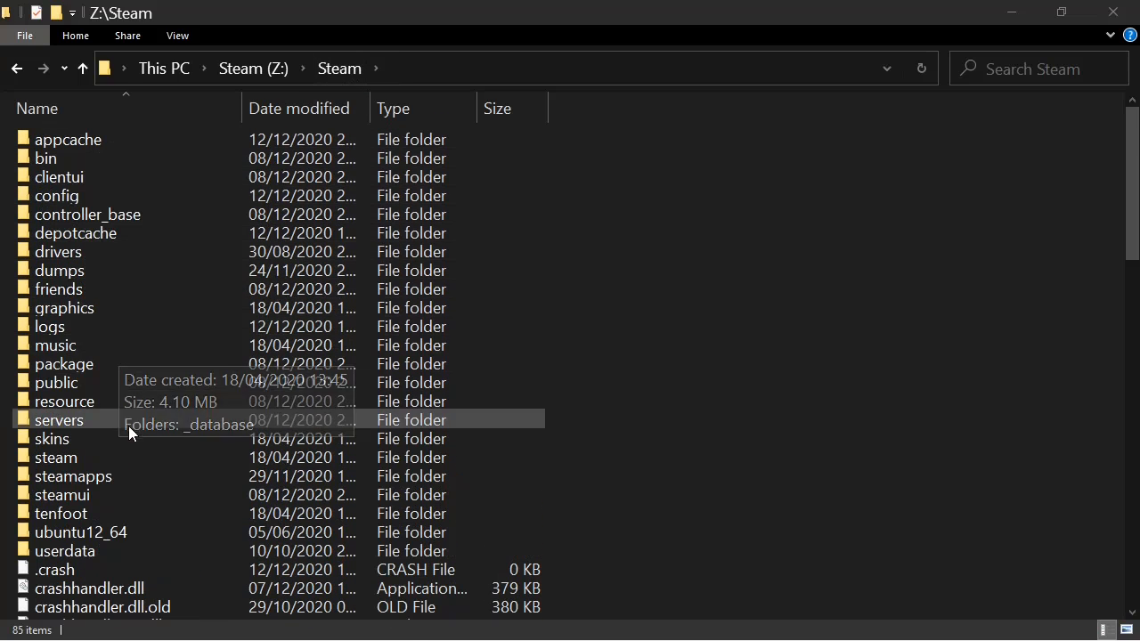
{"action": "double_click", "coordinate": [119, 475]}
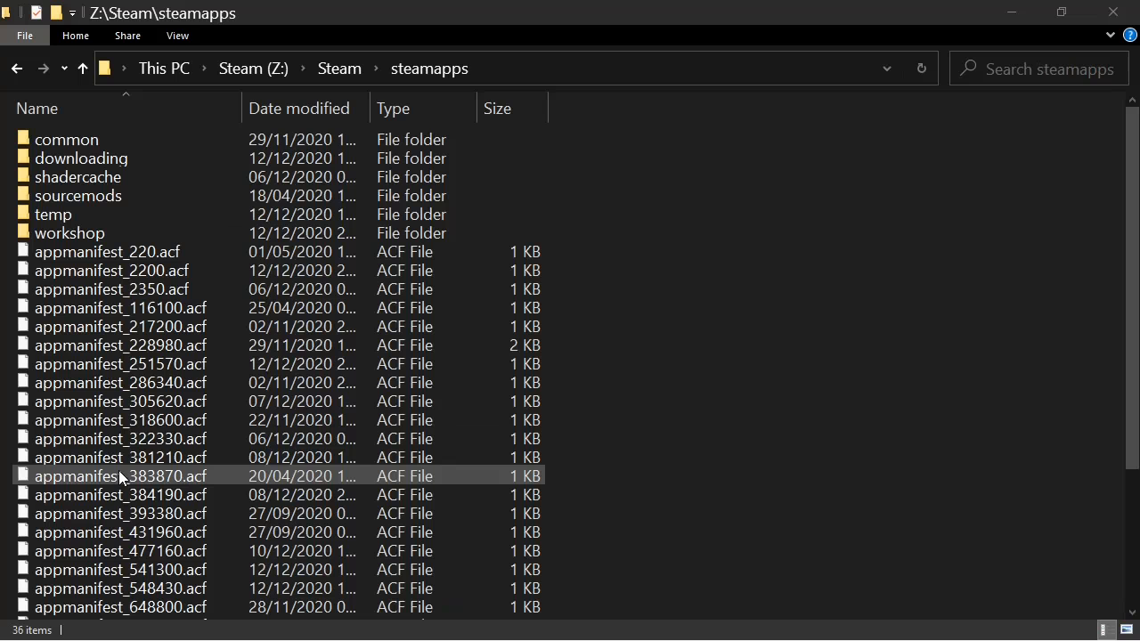
{"action": "double_click", "coordinate": [112, 139]}
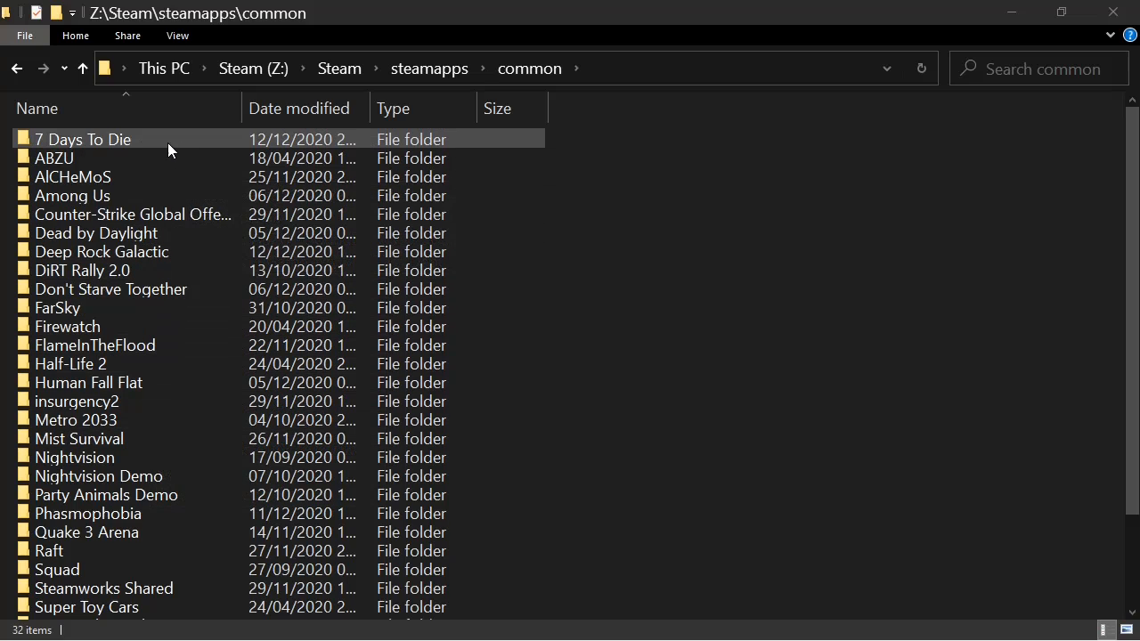
{"action": "mouse_move", "coordinate": [158, 138]}
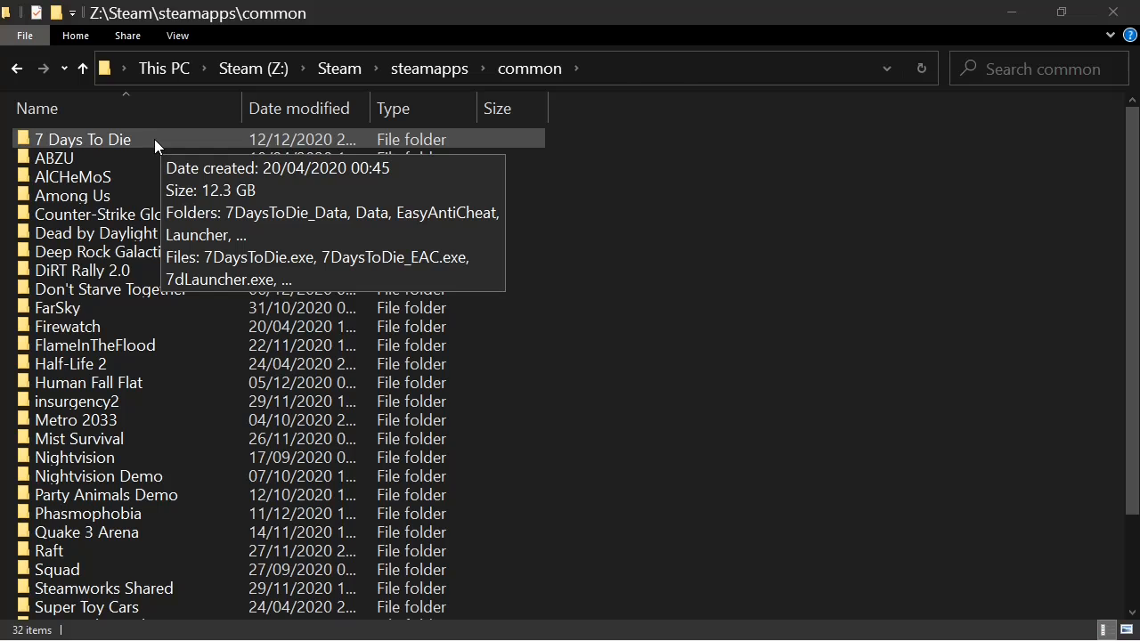
{"action": "double_click", "coordinate": [154, 139]}
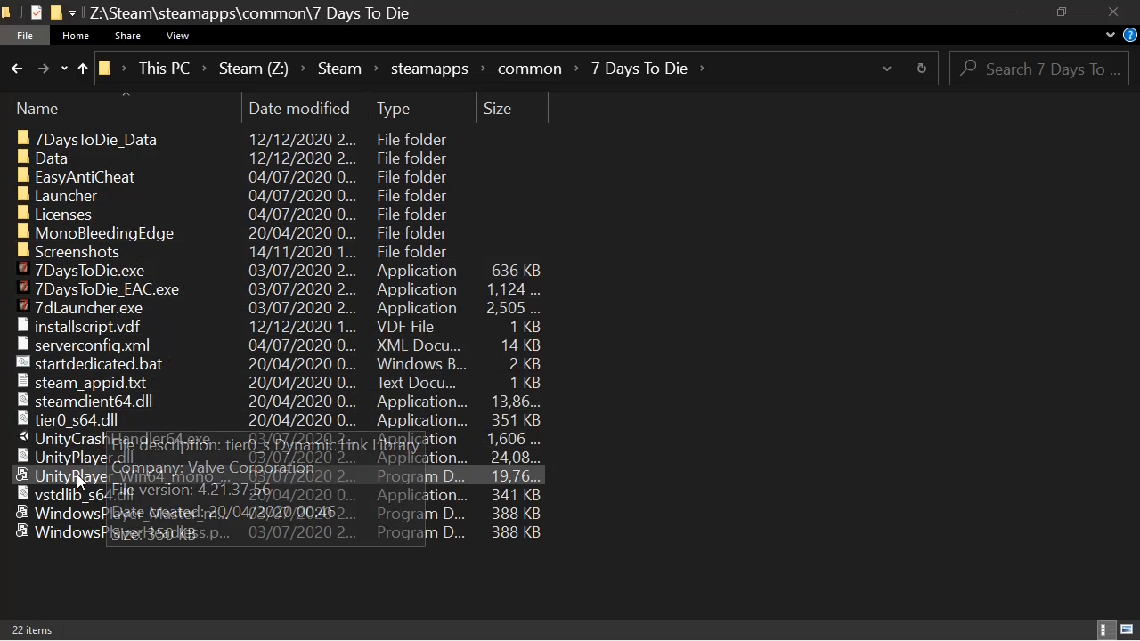
Step: Create a new folder named "Mods" in the 7 Days To Die installation folder
{"action": "right_click", "coordinate": [127, 567]}
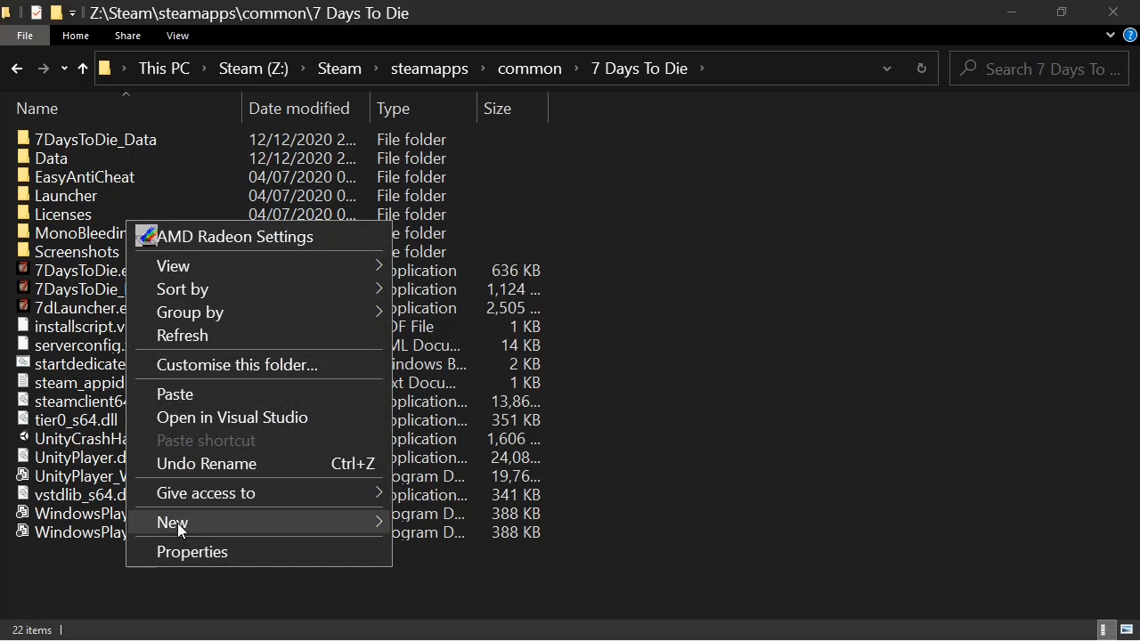
{"action": "mouse_move", "coordinate": [183, 524]}
{"action": "left_click", "coordinate": [462, 236]}
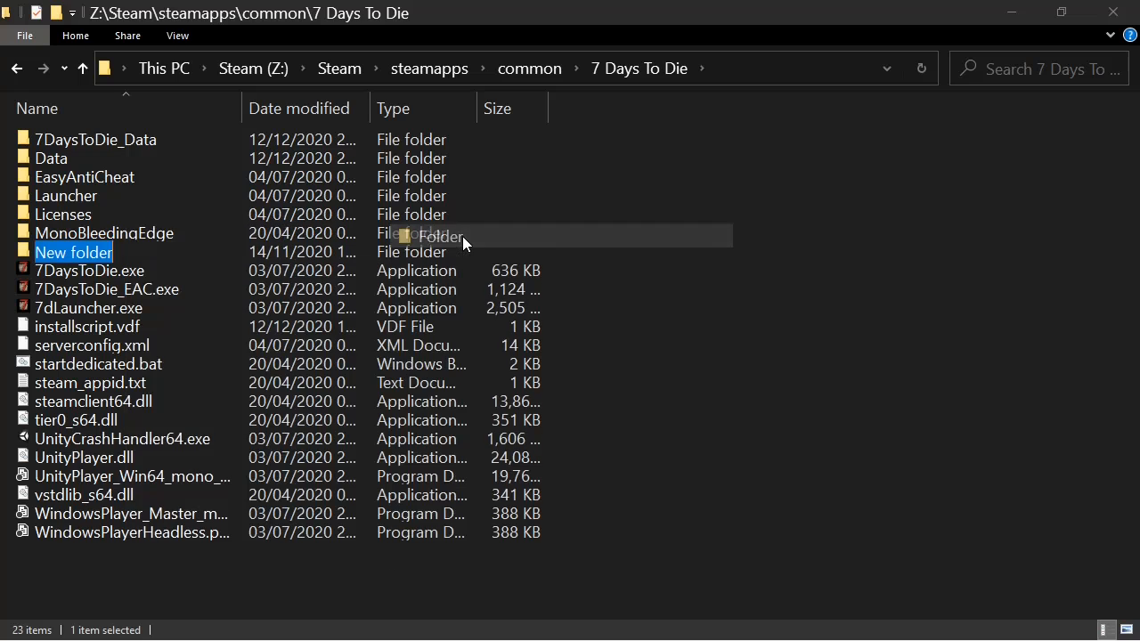
{"action": "type", "text": "M"}
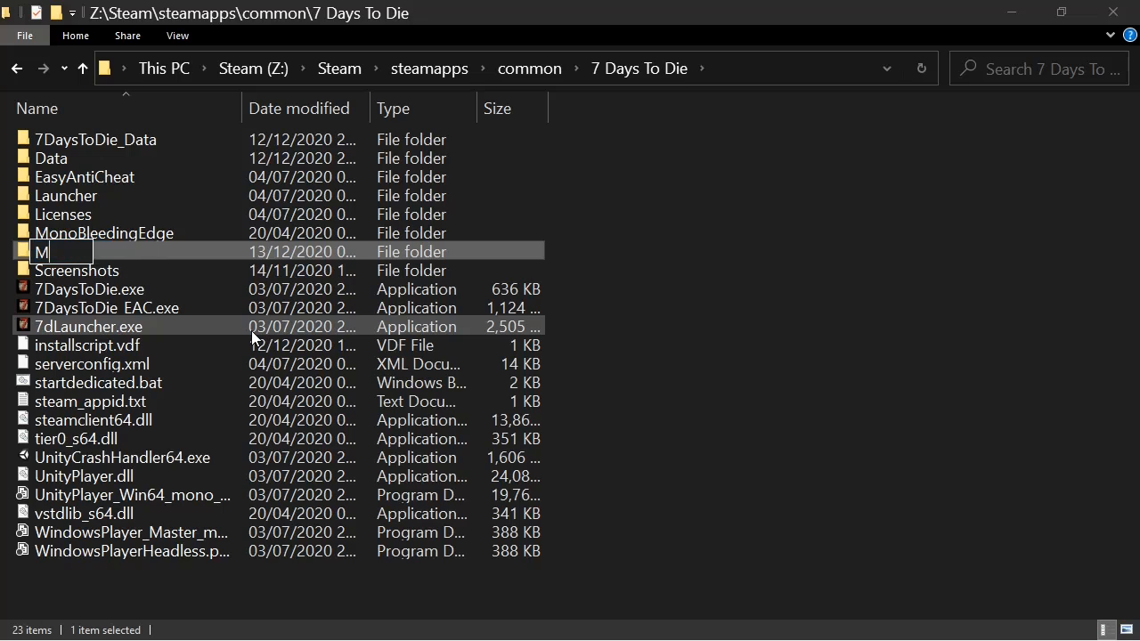
{"action": "type", "text": "ods"}
{"action": "key", "text": "Return"}
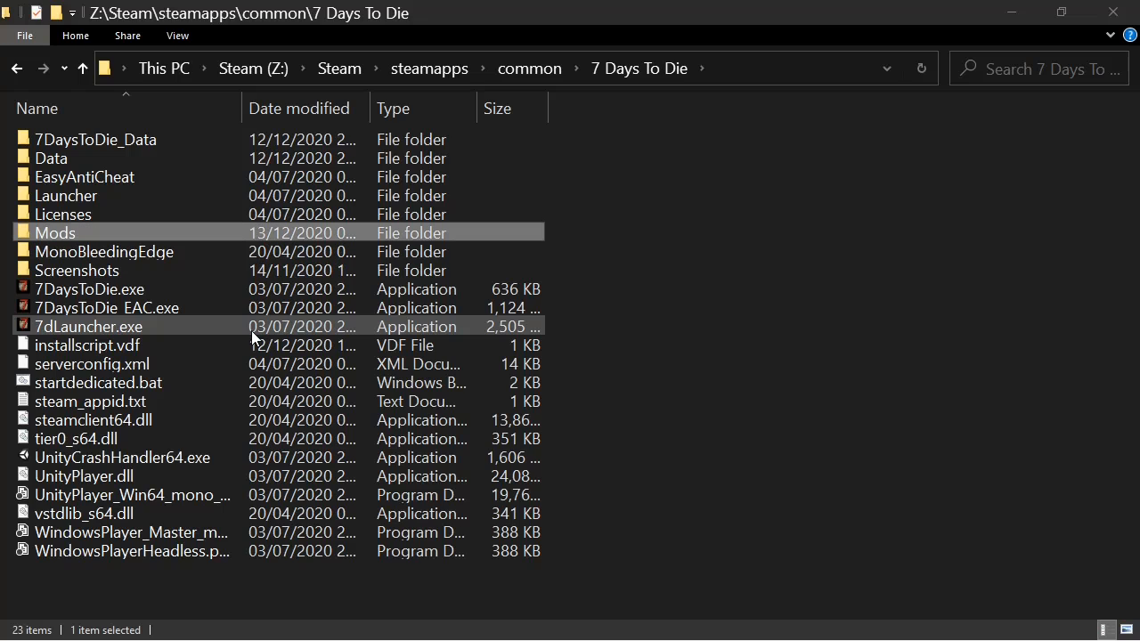
Step: Paste the cut HNChristmas folder into the new Mods folder of the 7 Days To Die installation
{"action": "double_click", "coordinate": [75, 233]}
{"action": "right_click", "coordinate": [84, 167]}
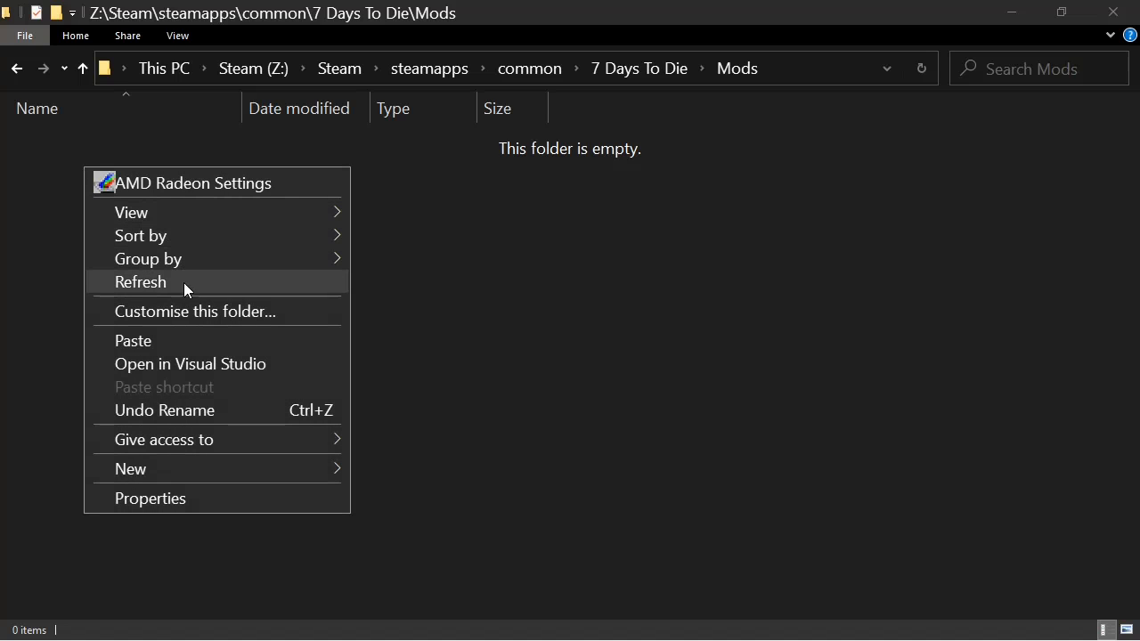
{"action": "left_click", "coordinate": [214, 341]}
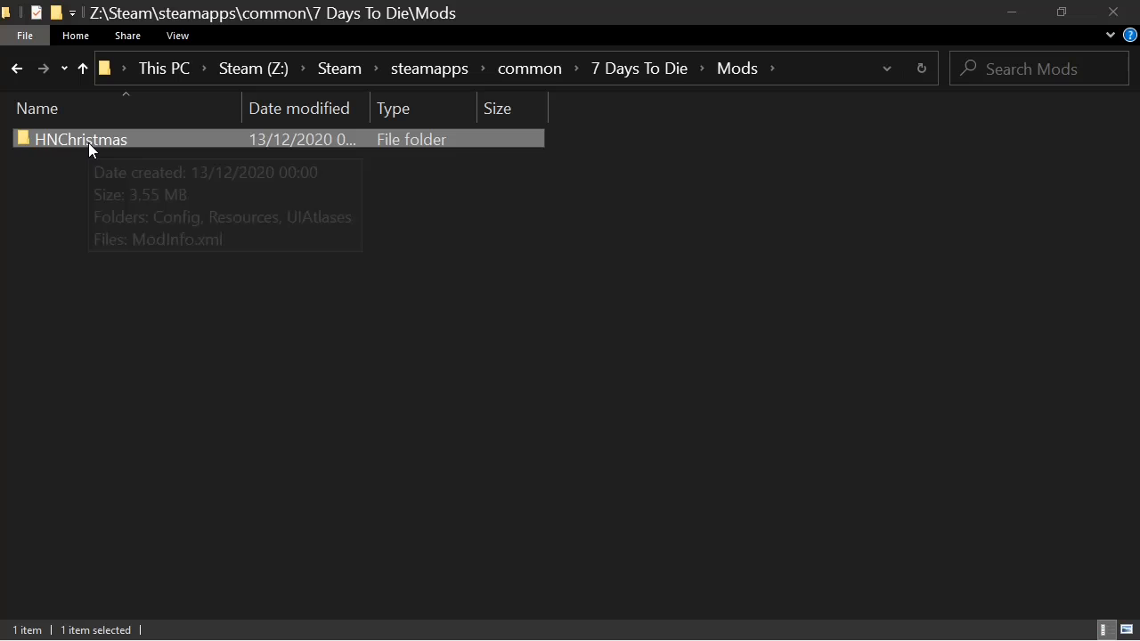
Step: Check the path from the 7 Days To Die folder through Mods to HNChristmas and its contents, ending in Mods
{"action": "double_click", "coordinate": [88, 143]}
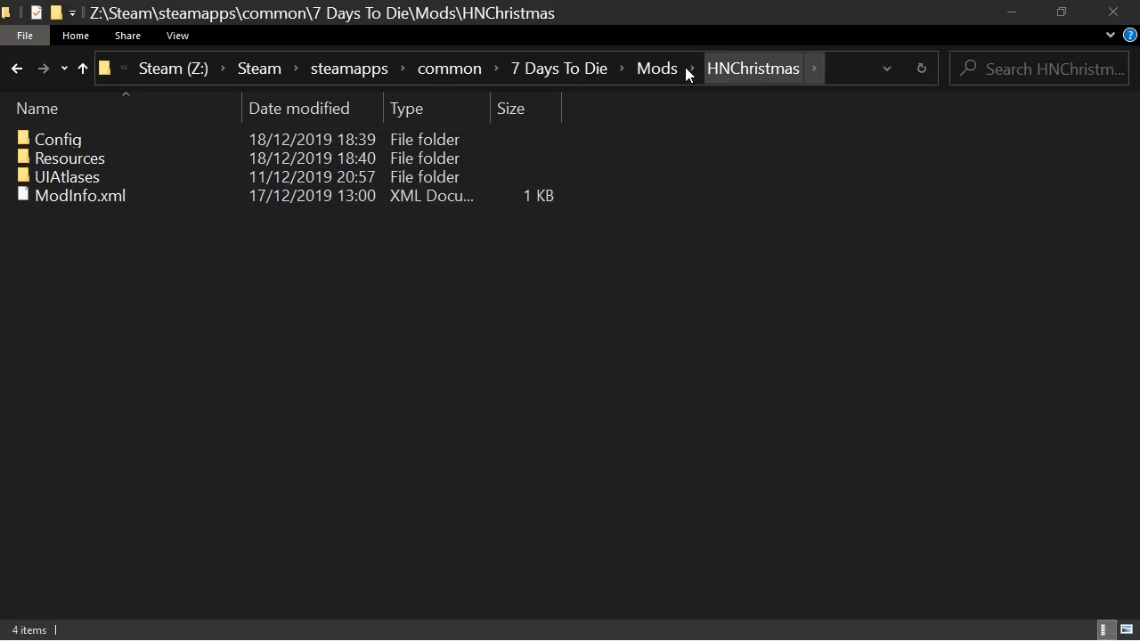
{"action": "left_click", "coordinate": [643, 71]}
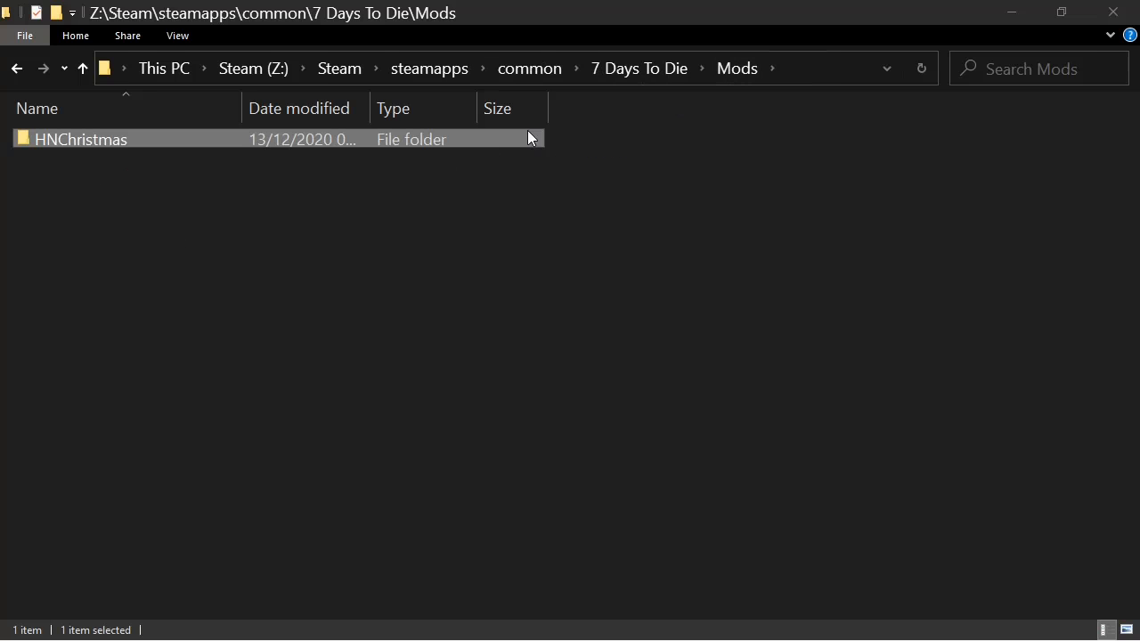
{"action": "left_click", "coordinate": [634, 68]}
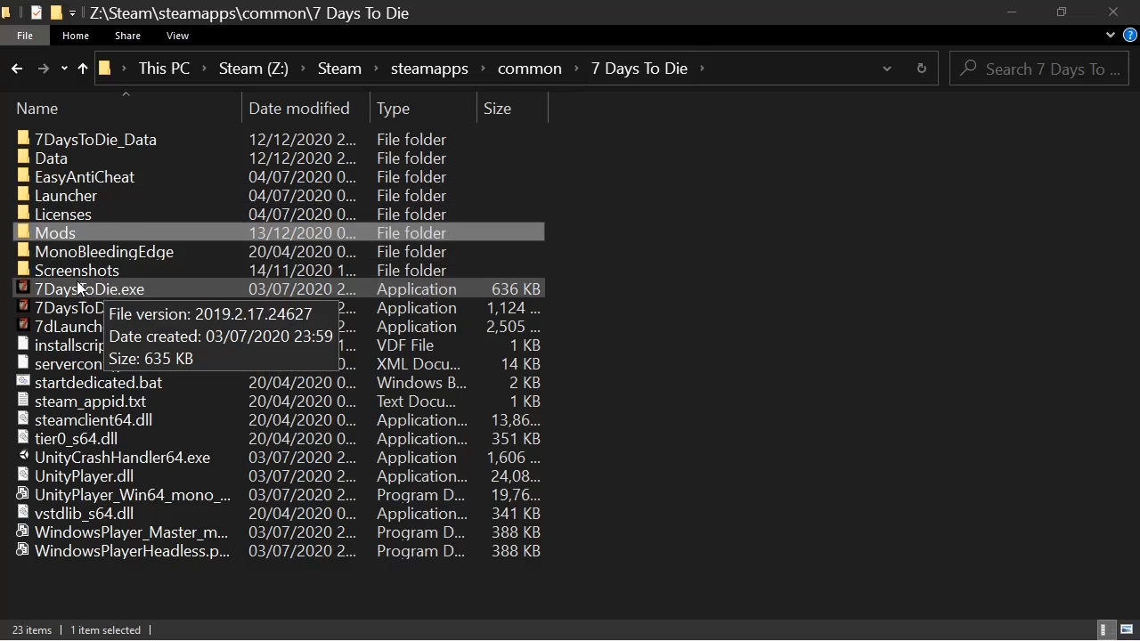
{"action": "double_click", "coordinate": [54, 231]}
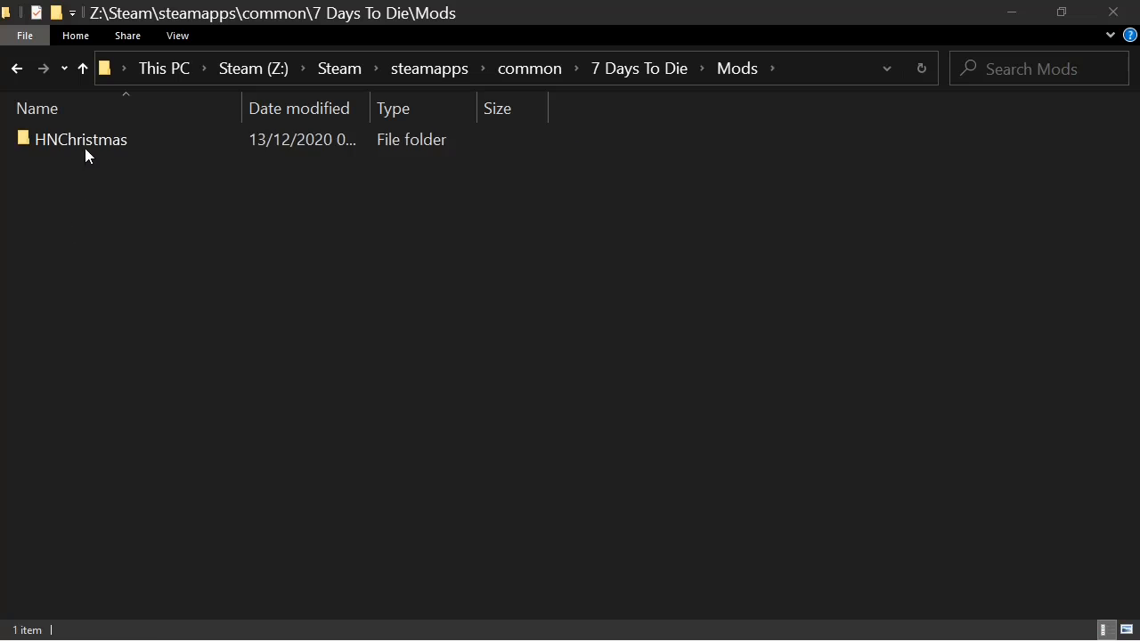
{"action": "double_click", "coordinate": [84, 145]}
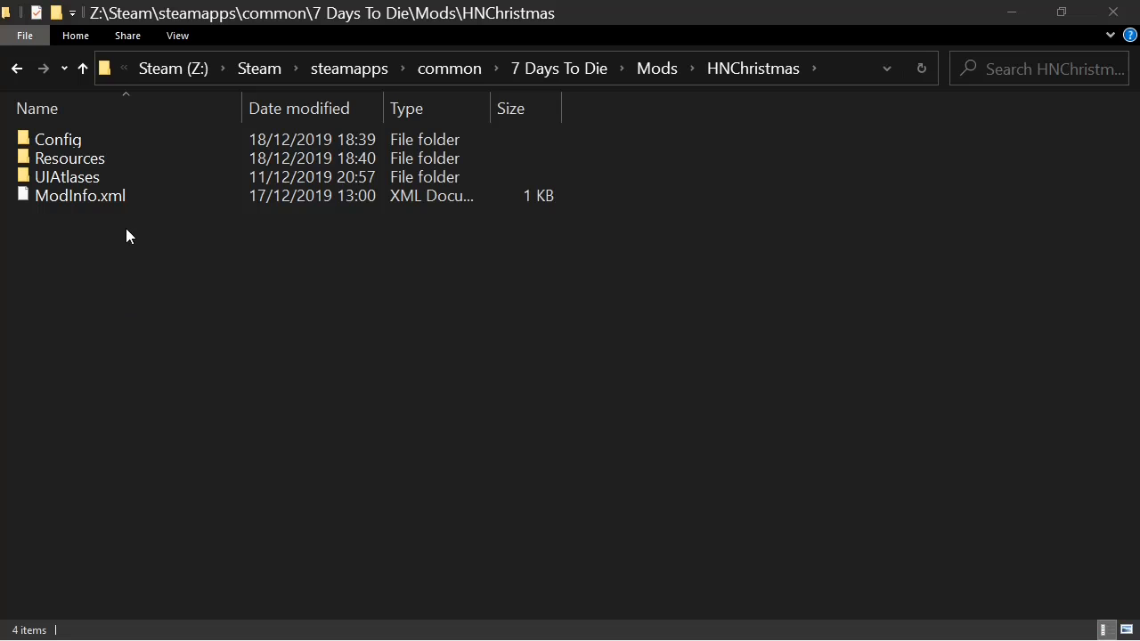
{"action": "left_click", "coordinate": [633, 68]}
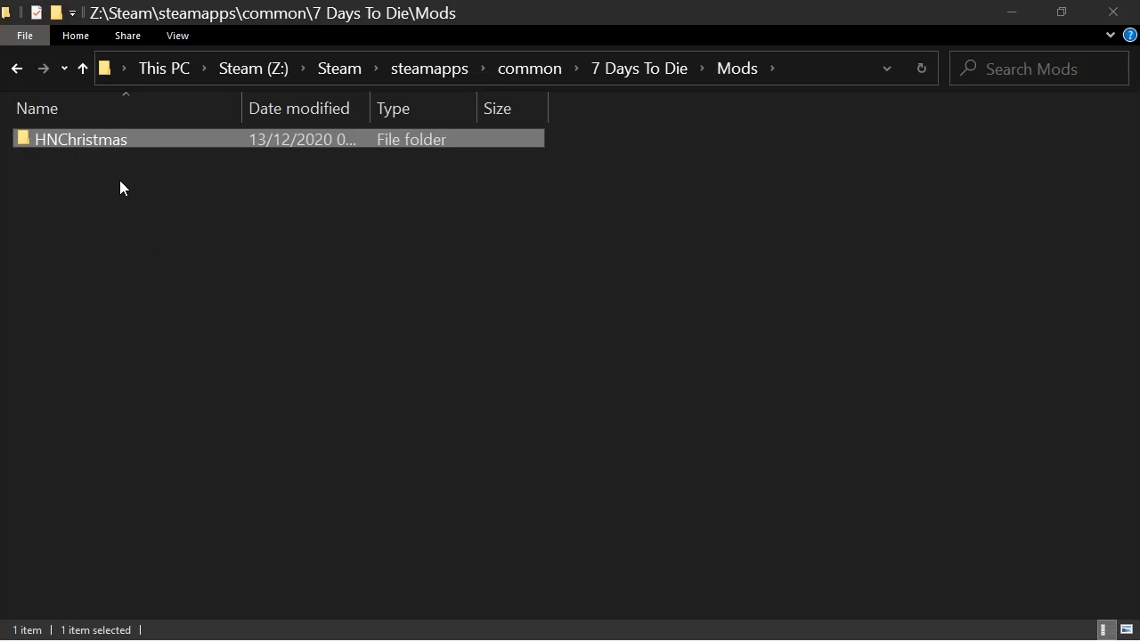
Step: Cut the HNChristmas folder from the game's Mods folder and return to the root of the Z: drive
{"action": "right_click", "coordinate": [82, 142]}
{"action": "left_click", "coordinate": [162, 499]}
{"action": "left_click", "coordinate": [247, 68]}
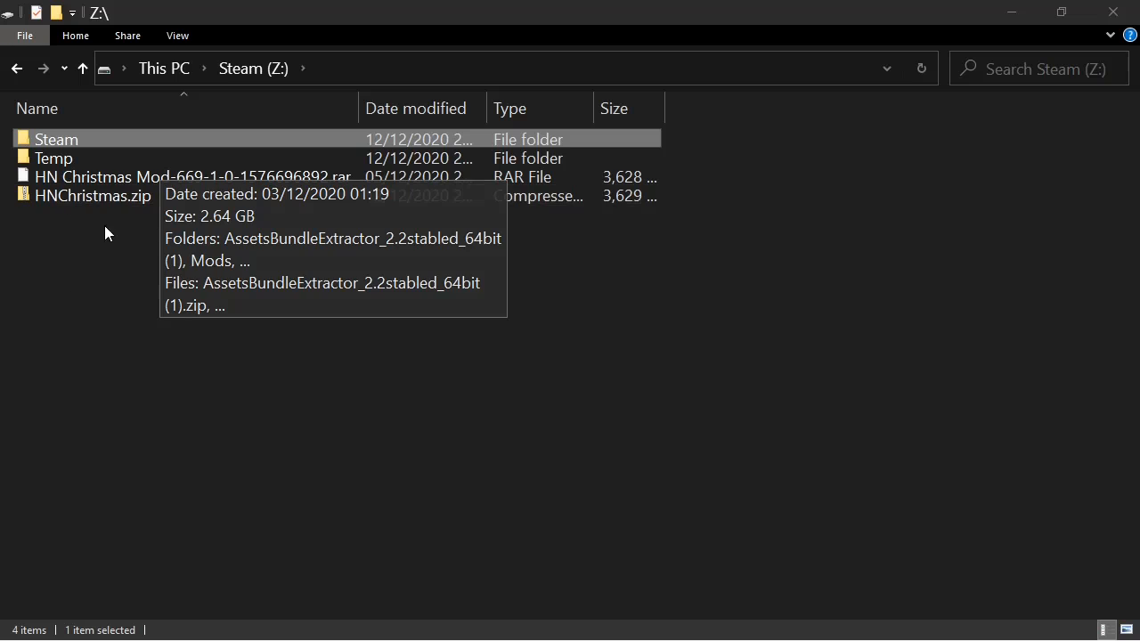
Step: Create a new folder named "Mods" in the root of the Z: drive
{"action": "right_click", "coordinate": [51, 239]}
{"action": "mouse_move", "coordinate": [289, 540]}
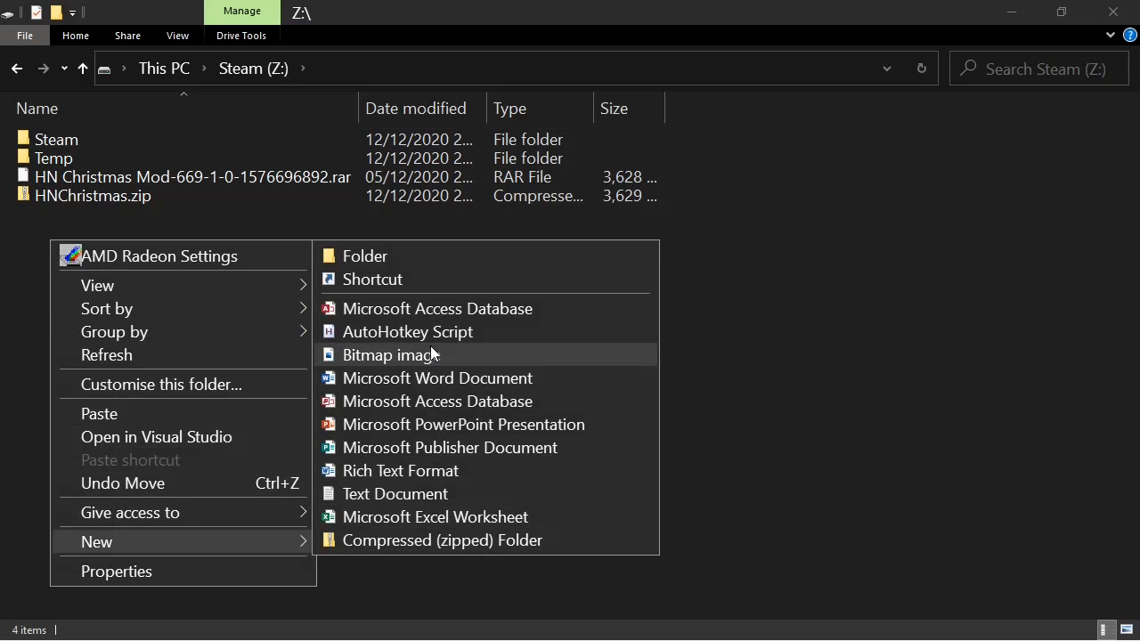
{"action": "left_click", "coordinate": [403, 257]}
{"action": "type", "text": "Mods"}
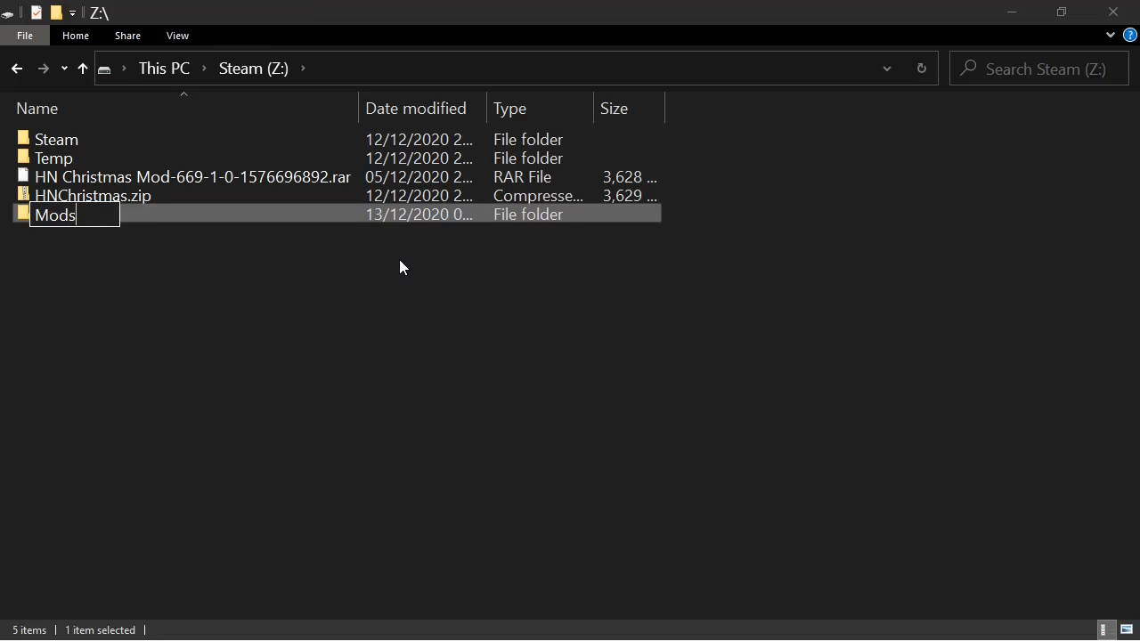
{"action": "key", "text": "Return"}
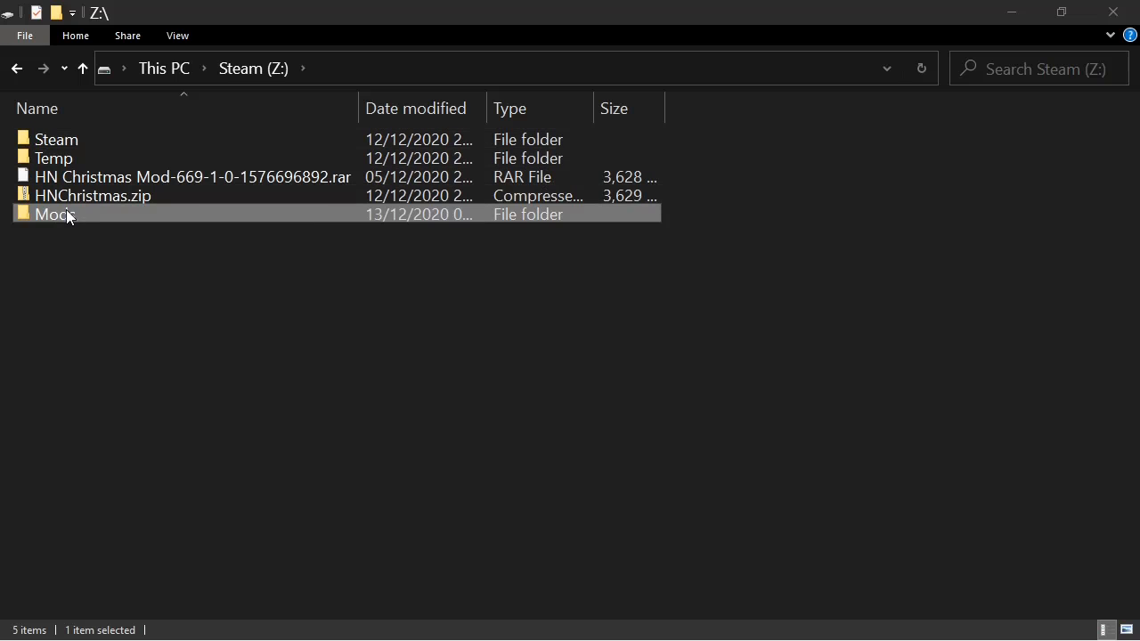
Step: Paste the cut HNChristmas folder into the Z:\Mods folder
{"action": "double_click", "coordinate": [66, 213]}
{"action": "right_click", "coordinate": [75, 182]}
{"action": "left_click", "coordinate": [137, 349]}
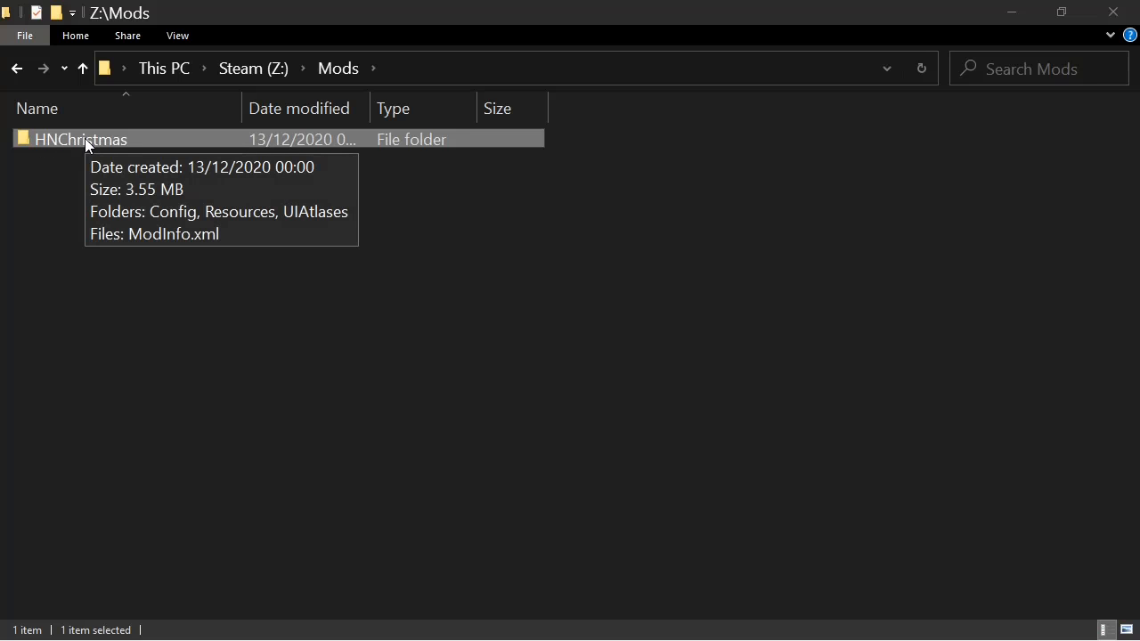
{"action": "left_click", "coordinate": [64, 185]}
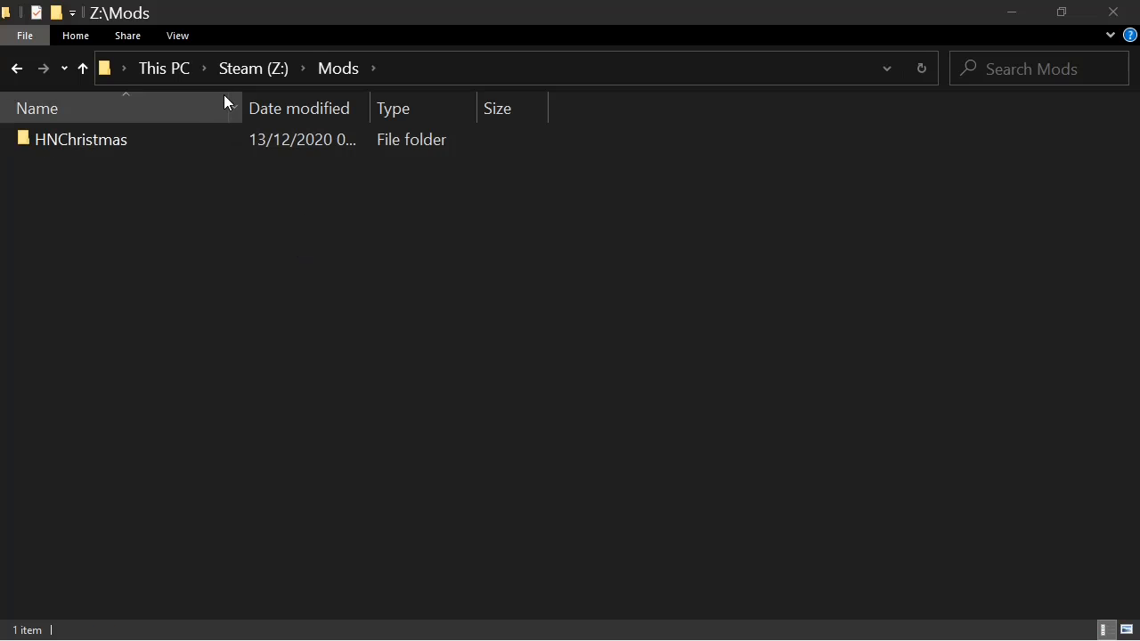
Step: Review the Mods folder in the 7 Days To Die installation and return to the root of the Z: drive
{"action": "left_click", "coordinate": [18, 68]}
{"action": "left_click", "coordinate": [18, 69]}
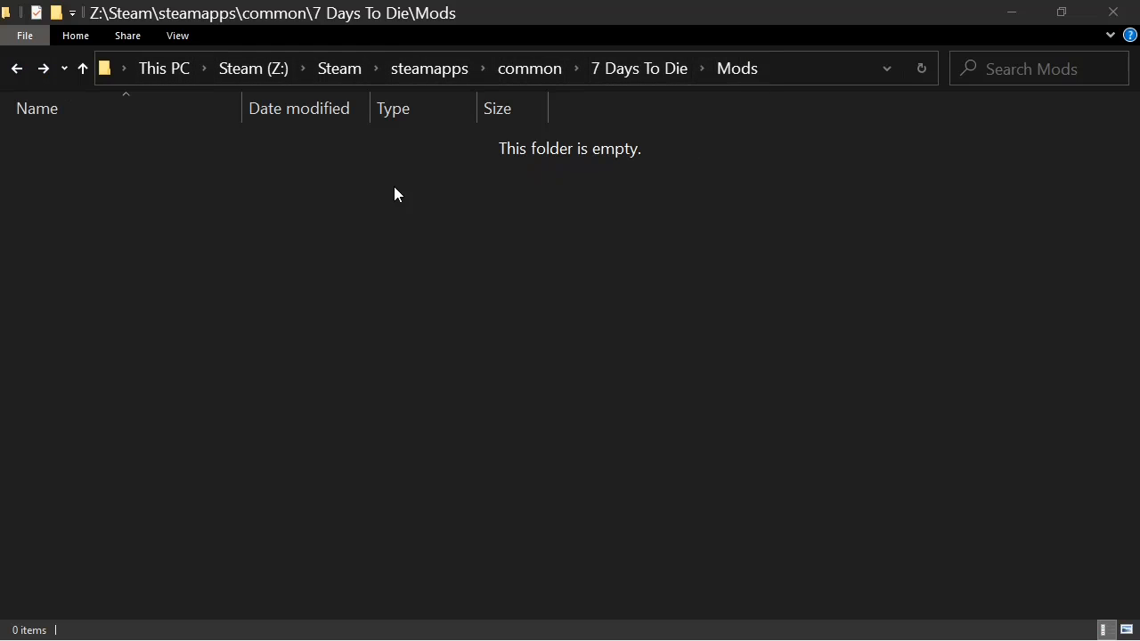
{"action": "left_click", "coordinate": [671, 70]}
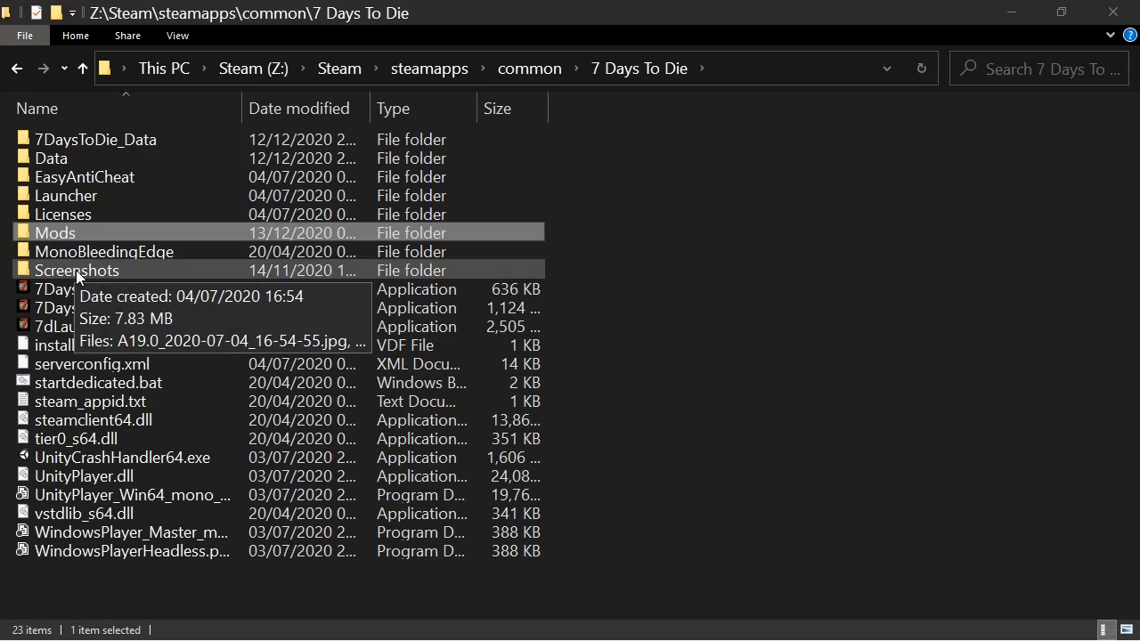
{"action": "mouse_move", "coordinate": [74, 229]}
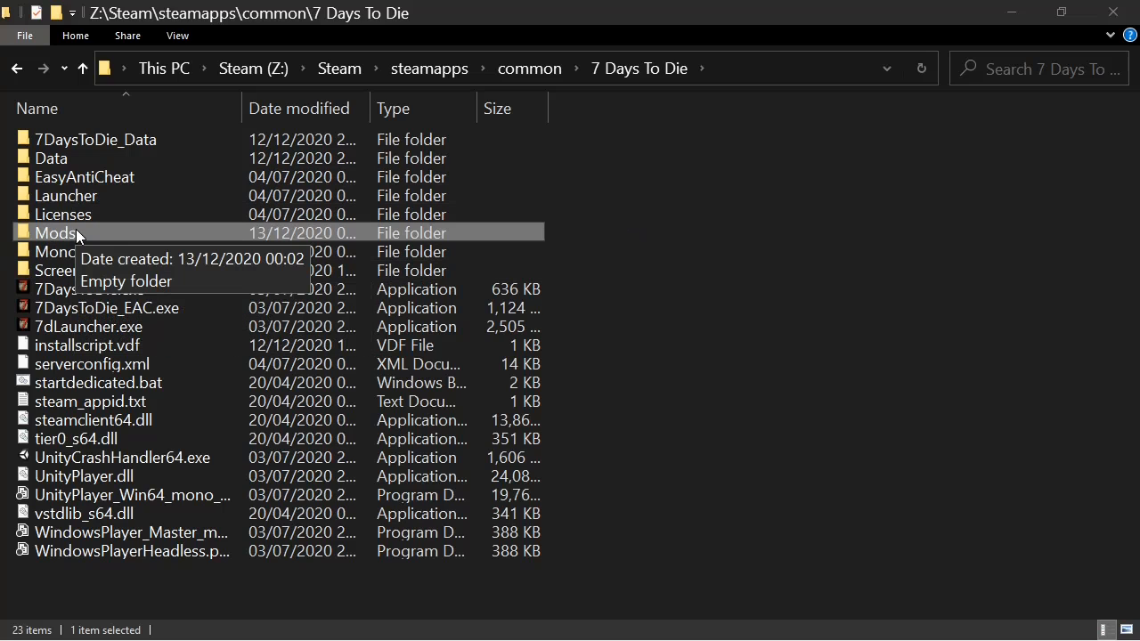
{"action": "left_click", "coordinate": [279, 67]}
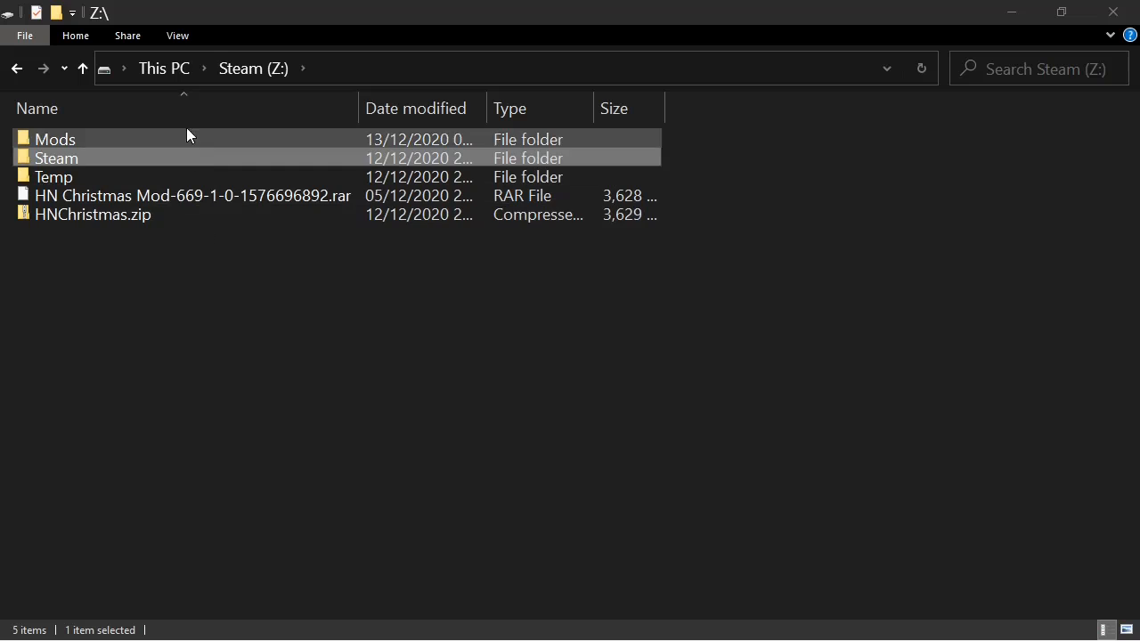
Step: Delete the HNChristmas.zip archive from the root of the Z: drive
{"action": "left_click", "coordinate": [64, 177]}
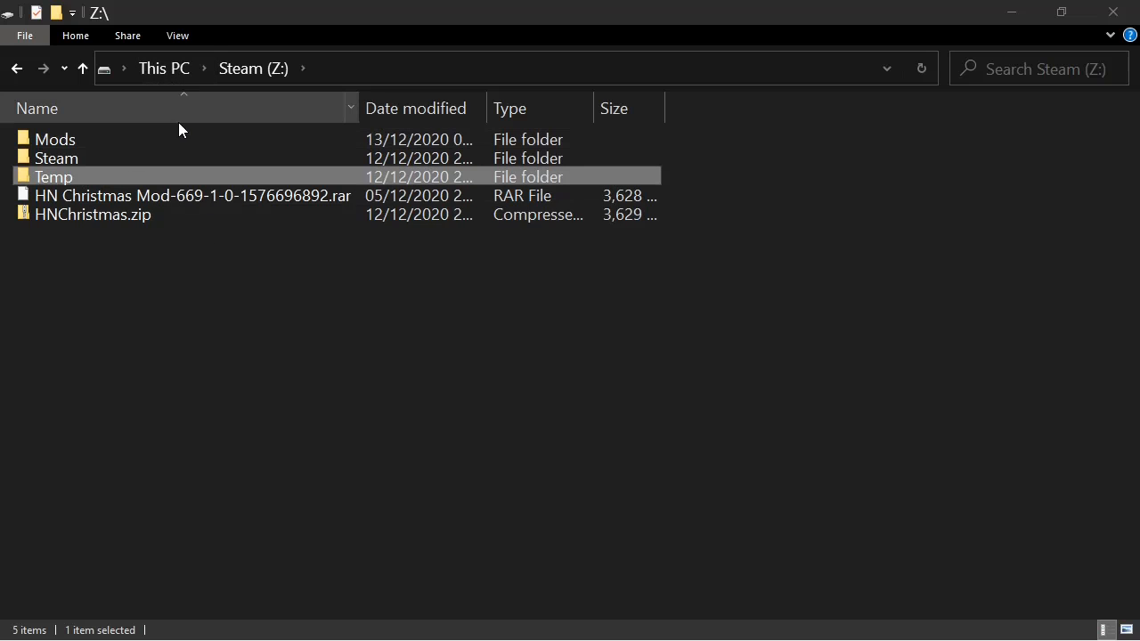
{"action": "left_click", "coordinate": [69, 145]}
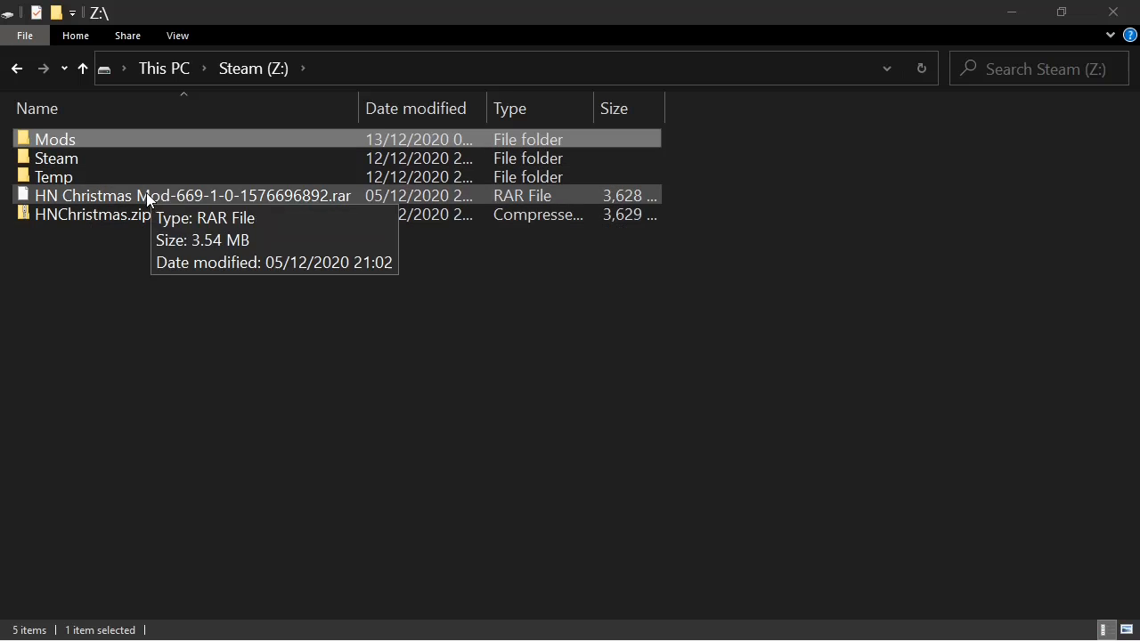
{"action": "right_click", "coordinate": [124, 214]}
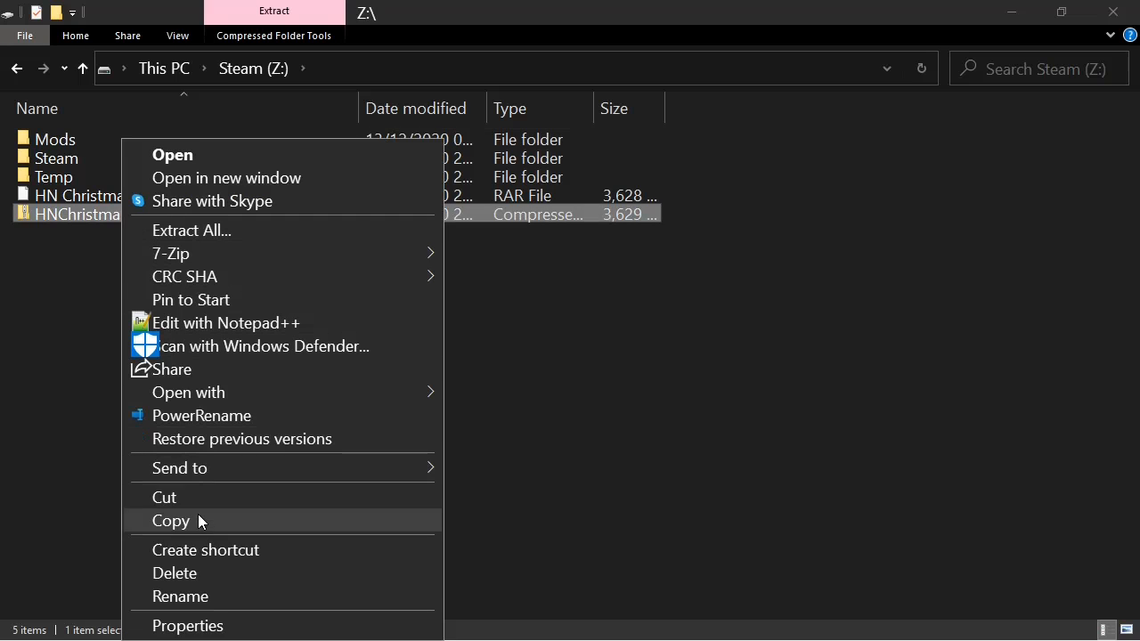
{"action": "left_click", "coordinate": [193, 567]}
{"action": "left_click", "coordinate": [105, 195]}
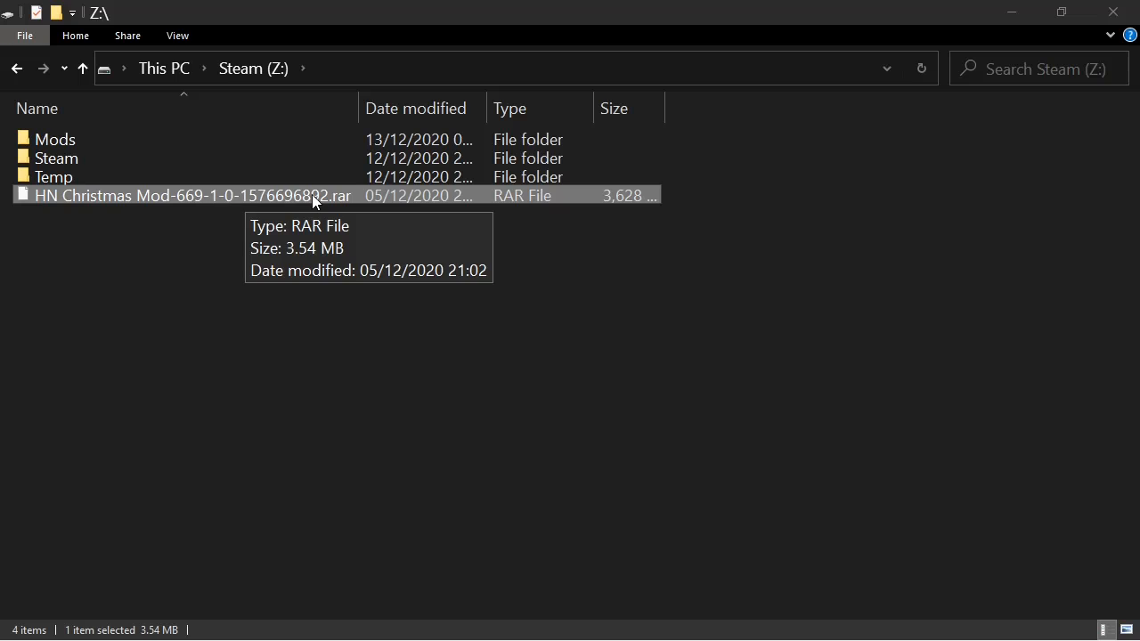
Step: Move the HN Christmas Mod RAR archive into the Z:\Mods folder, check that folder's contents and return to the drive root
{"action": "left_click", "coordinate": [156, 246]}
{"action": "left_click_drag", "start_coordinate": [56, 196], "coordinate": [60, 138]}
{"action": "double_click", "coordinate": [61, 138]}
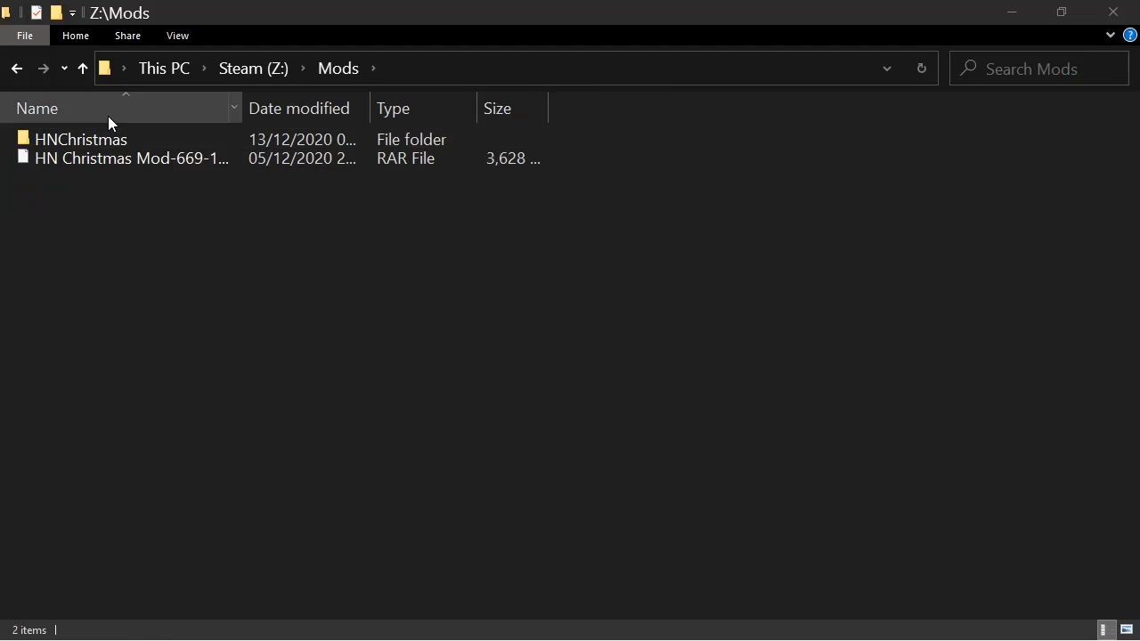
{"action": "left_click", "coordinate": [233, 69]}
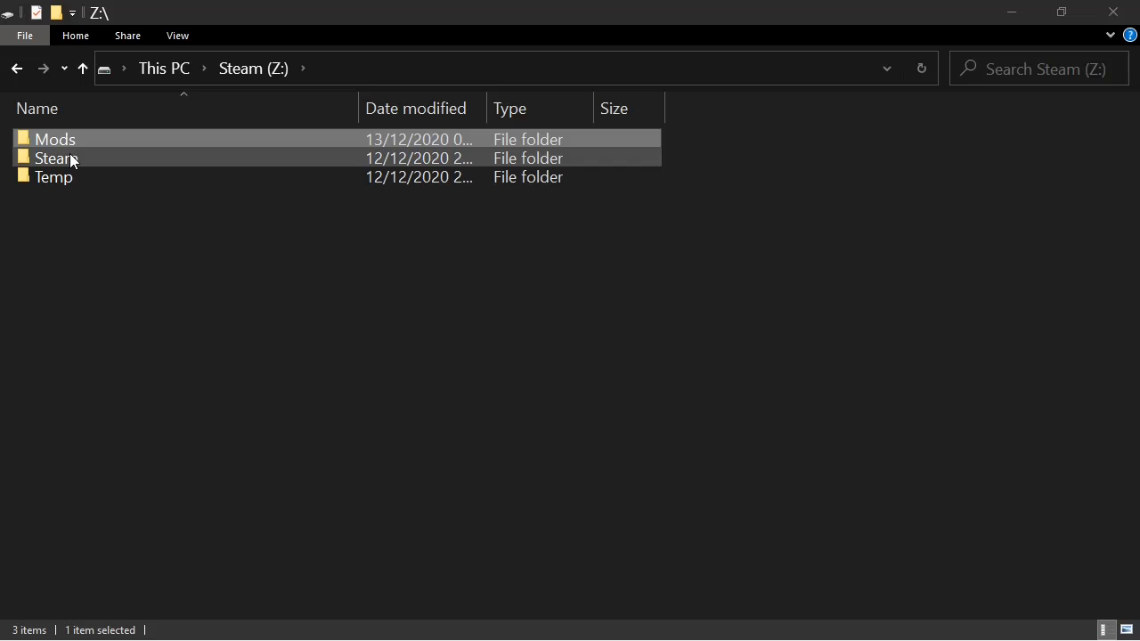
Step: Restore the window to its smaller size and inspect the Mods folder in Z:\Steam\steamapps\common\7 Days To Die
{"action": "double_click", "coordinate": [338, 18]}
{"action": "left_click", "coordinate": [210, 379]}
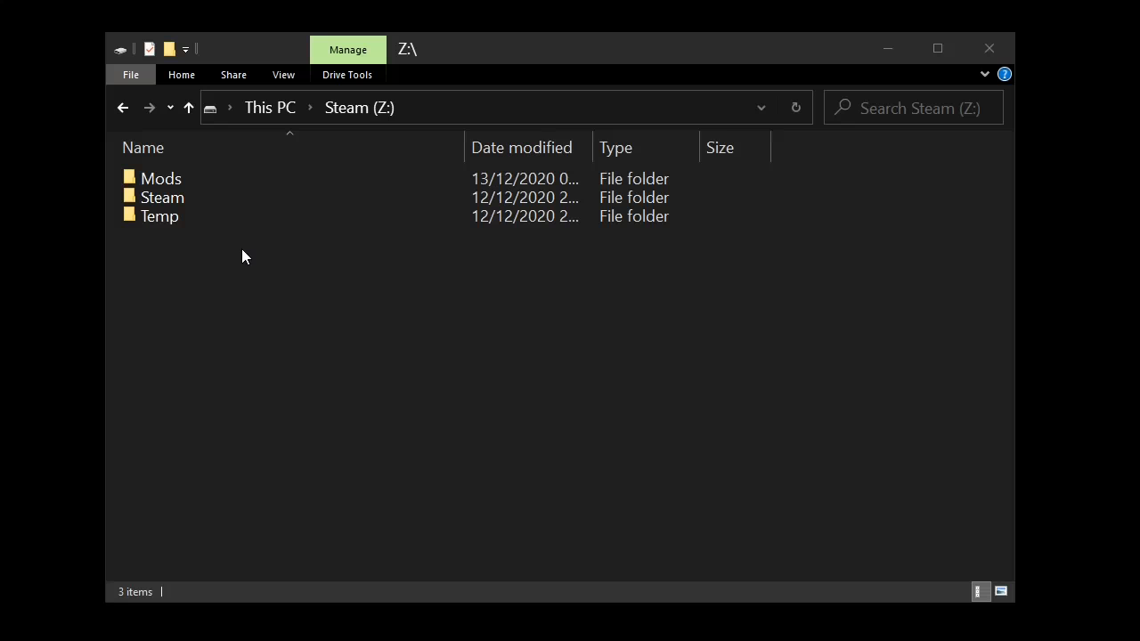
{"action": "double_click", "coordinate": [225, 197]}
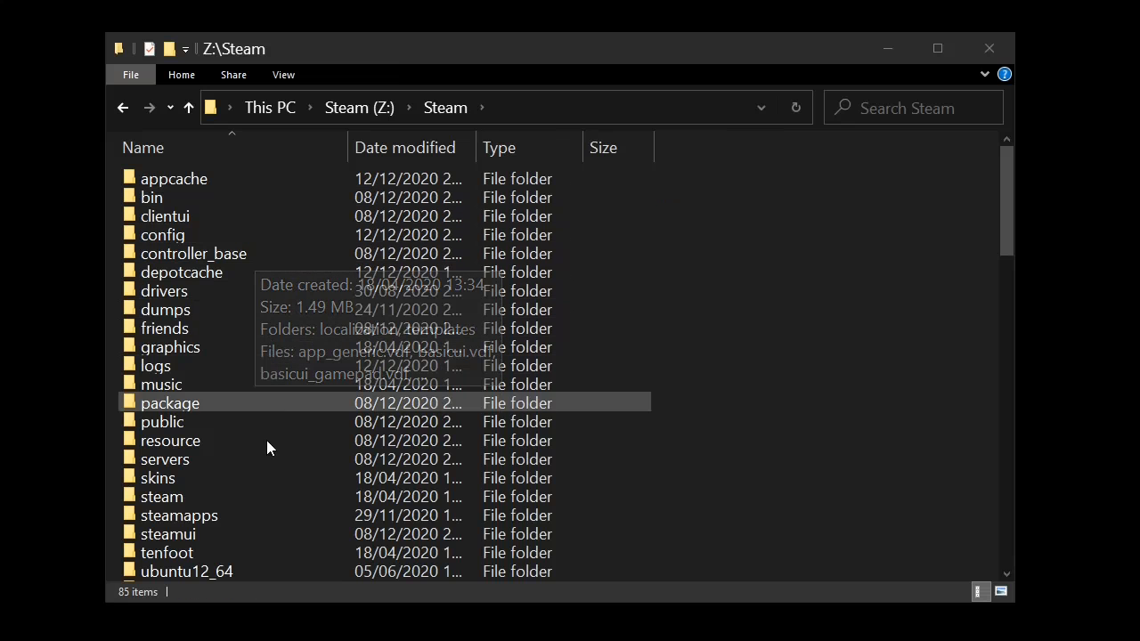
{"action": "double_click", "coordinate": [270, 514]}
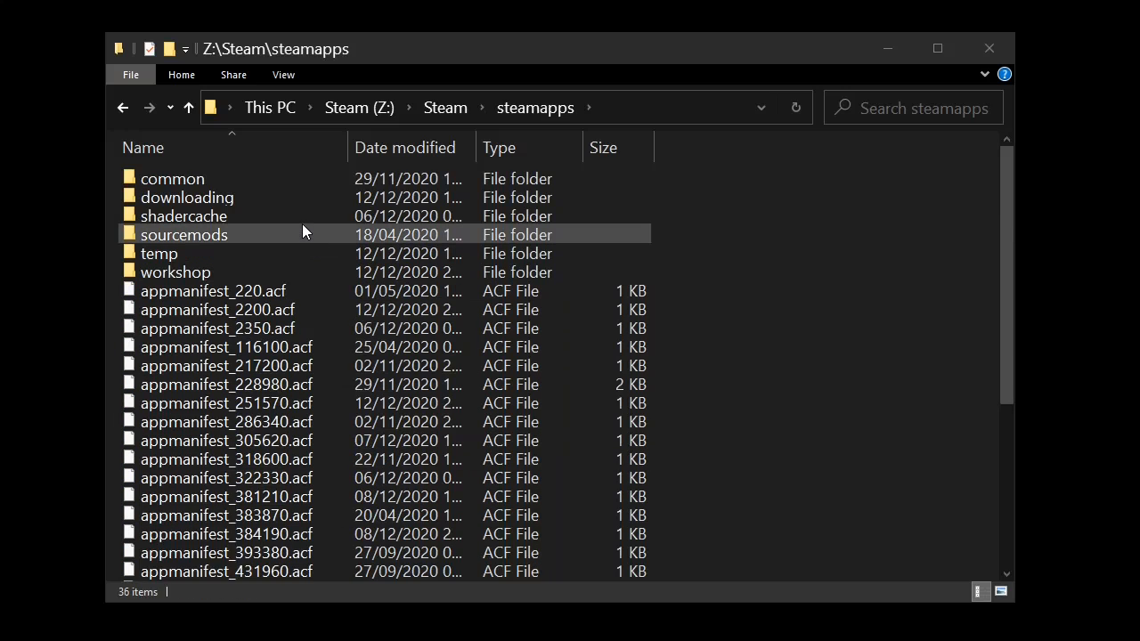
{"action": "double_click", "coordinate": [410, 177]}
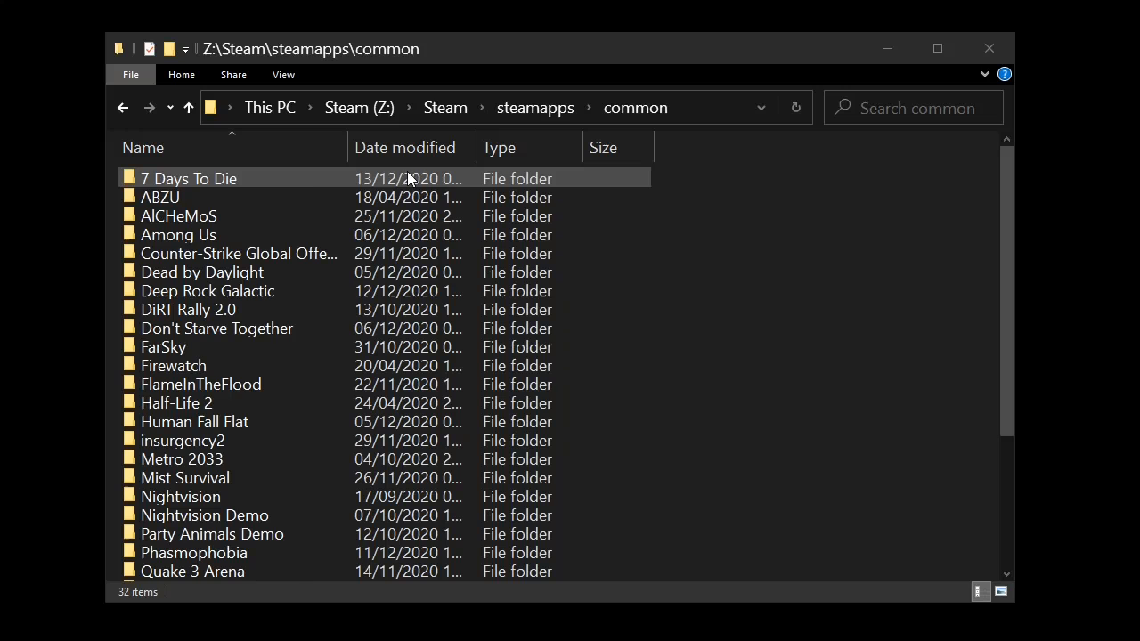
{"action": "double_click", "coordinate": [285, 174]}
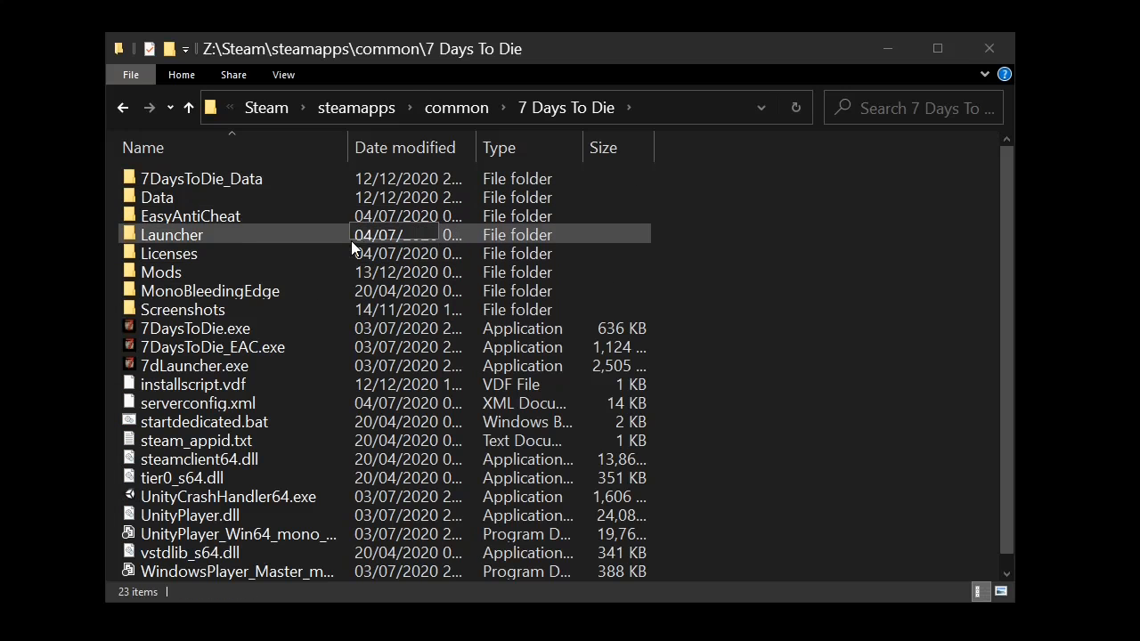
{"action": "double_click", "coordinate": [347, 269]}
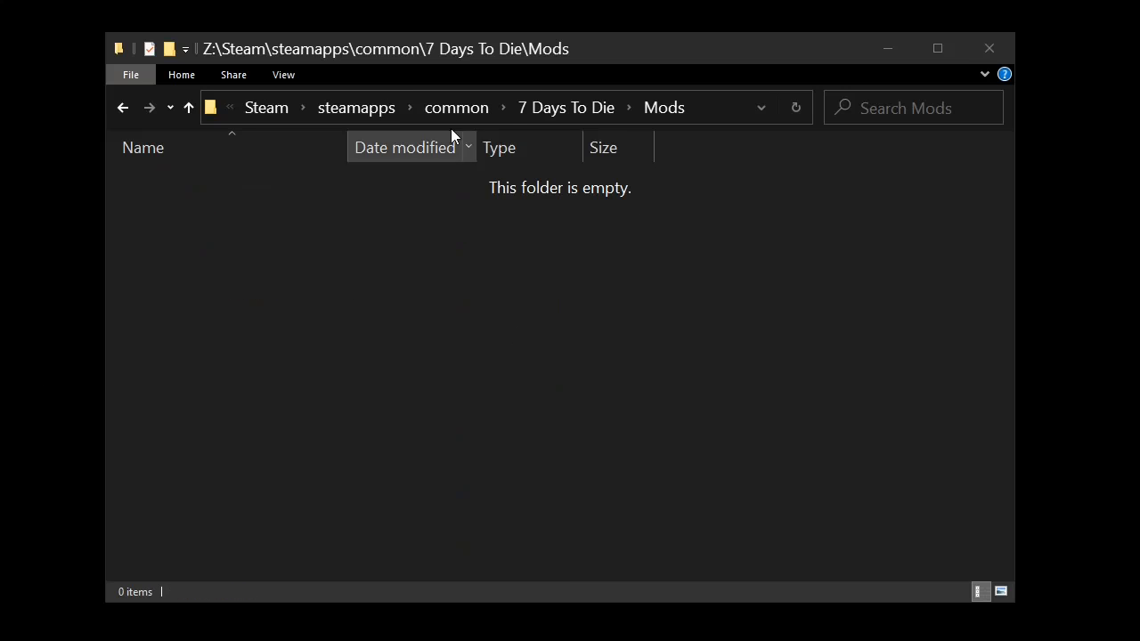
Step: Return to the root of the Z: drive and close the File Explorer window
{"action": "left_click", "coordinate": [278, 107]}
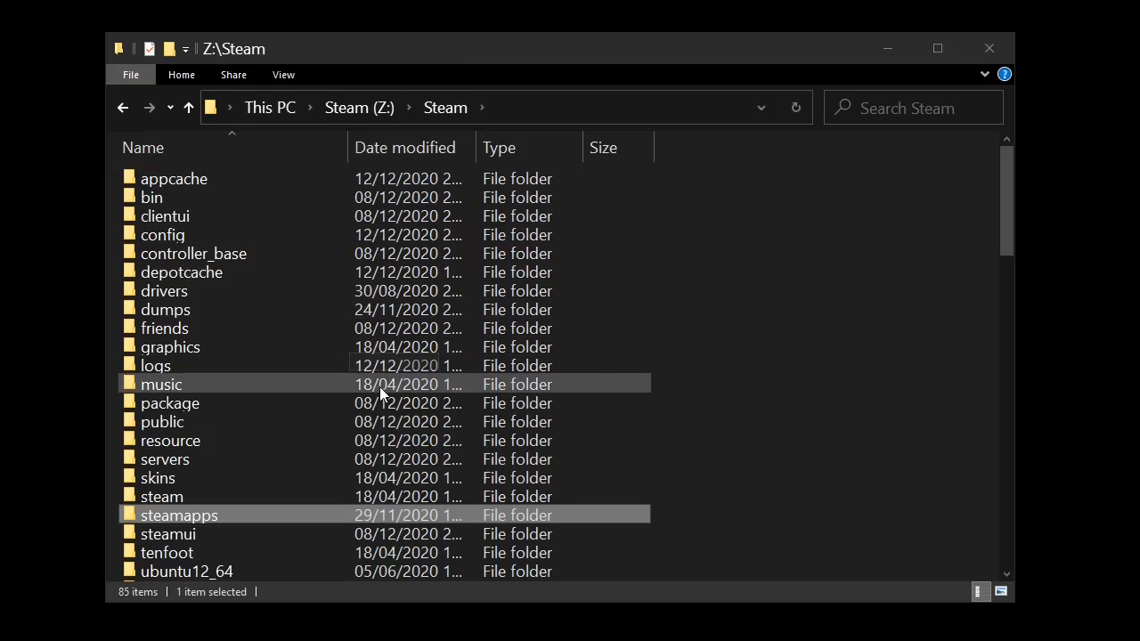
{"action": "left_click", "coordinate": [362, 115]}
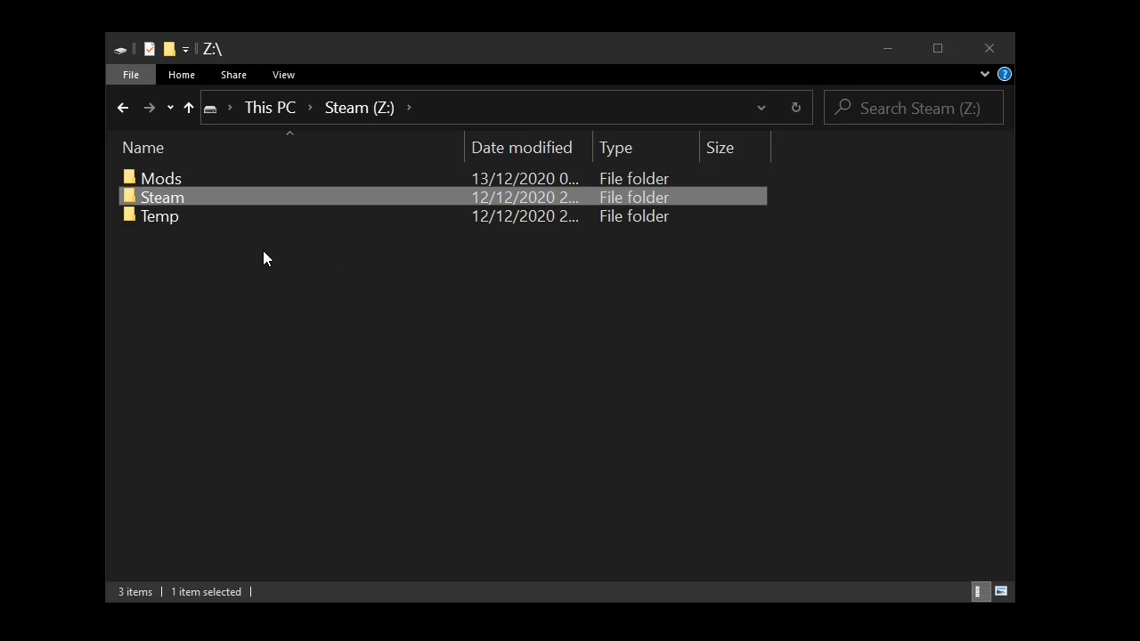
{"action": "left_click_drag", "start_coordinate": [493, 45], "coordinate": [491, 48]}
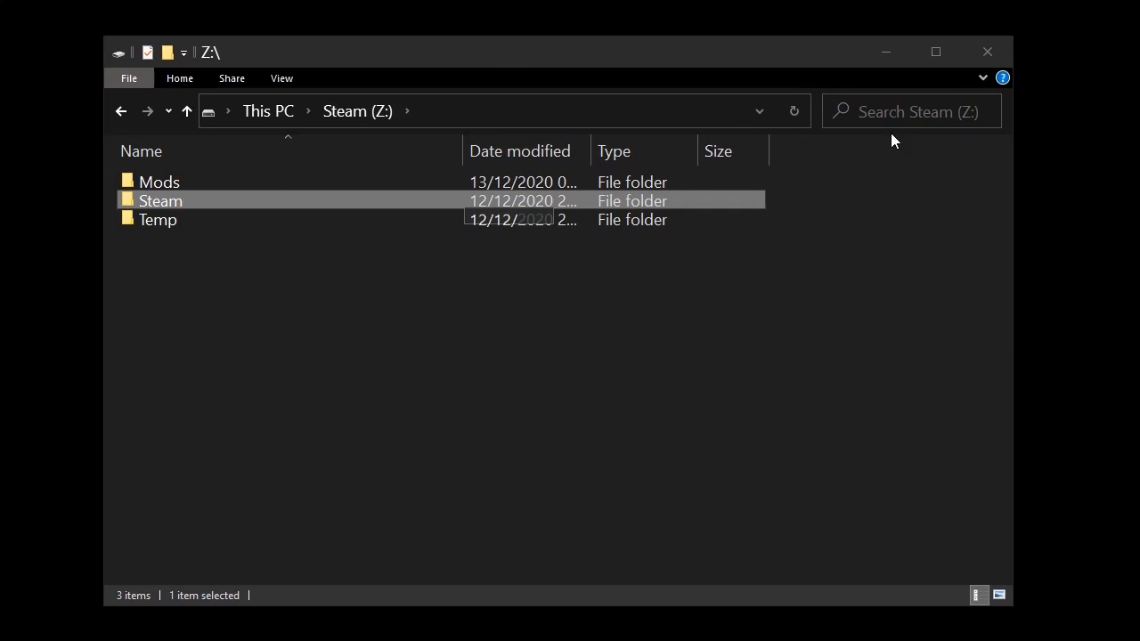
{"action": "left_click", "coordinate": [982, 49]}
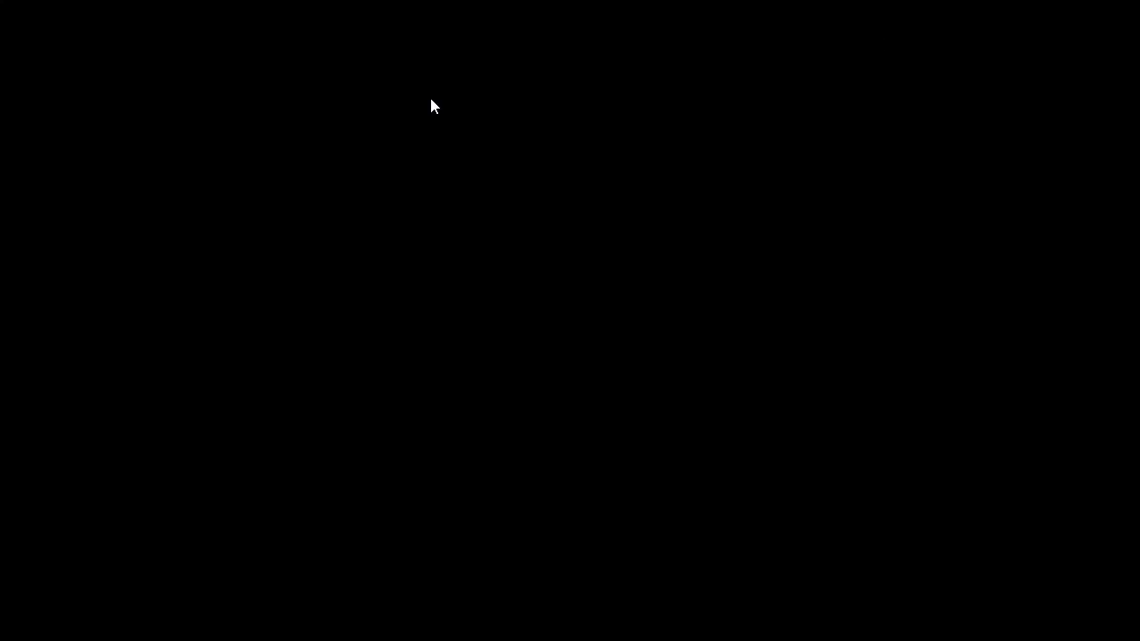